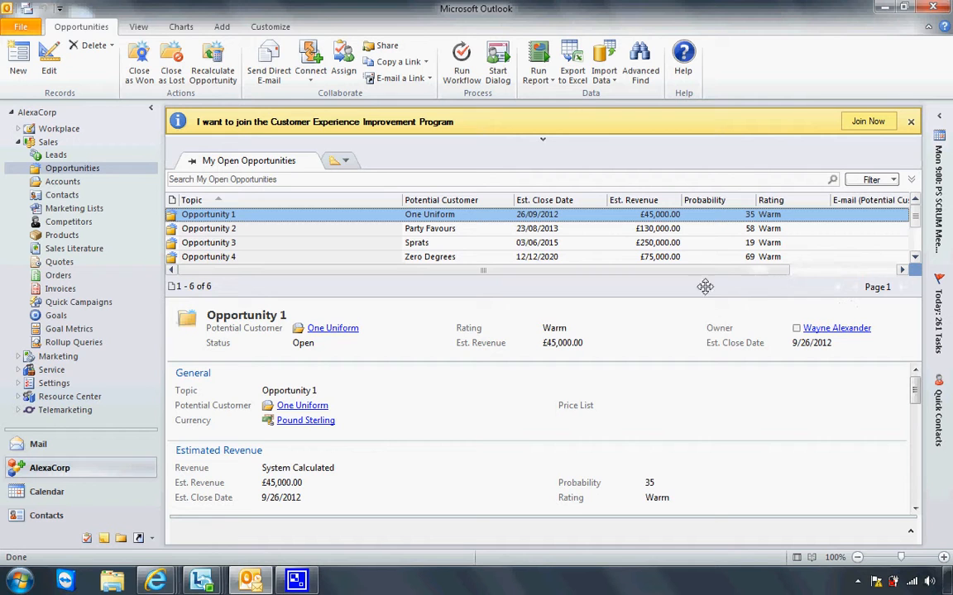
Look through the whole My Open Opportunities list and compare the records' probability values
{"action": "left_click", "coordinate": [914, 257]}
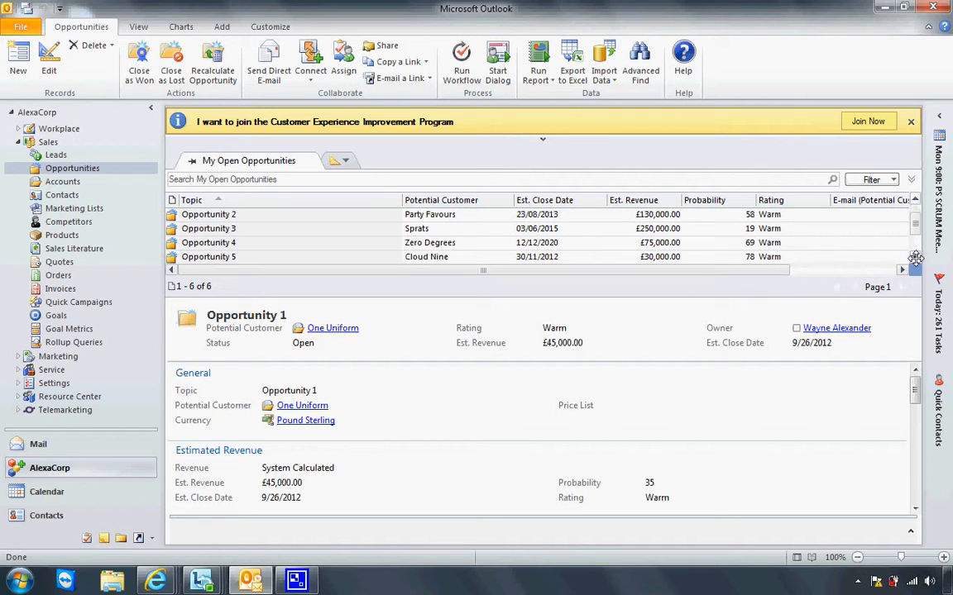
{"action": "left_click", "coordinate": [914, 257]}
{"action": "left_click", "coordinate": [914, 258]}
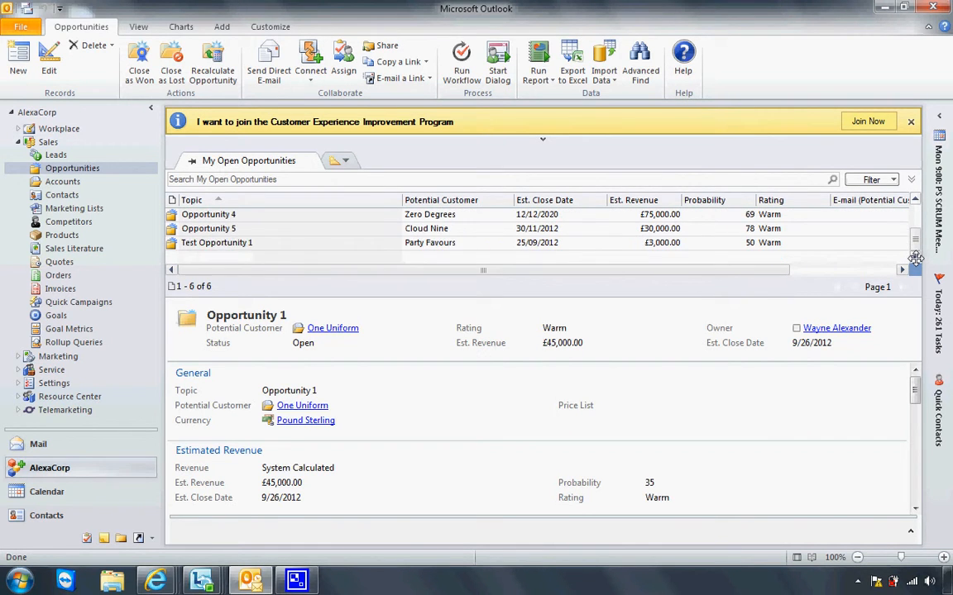
{"action": "left_click_drag", "start_coordinate": [915, 242], "coordinate": [912, 217]}
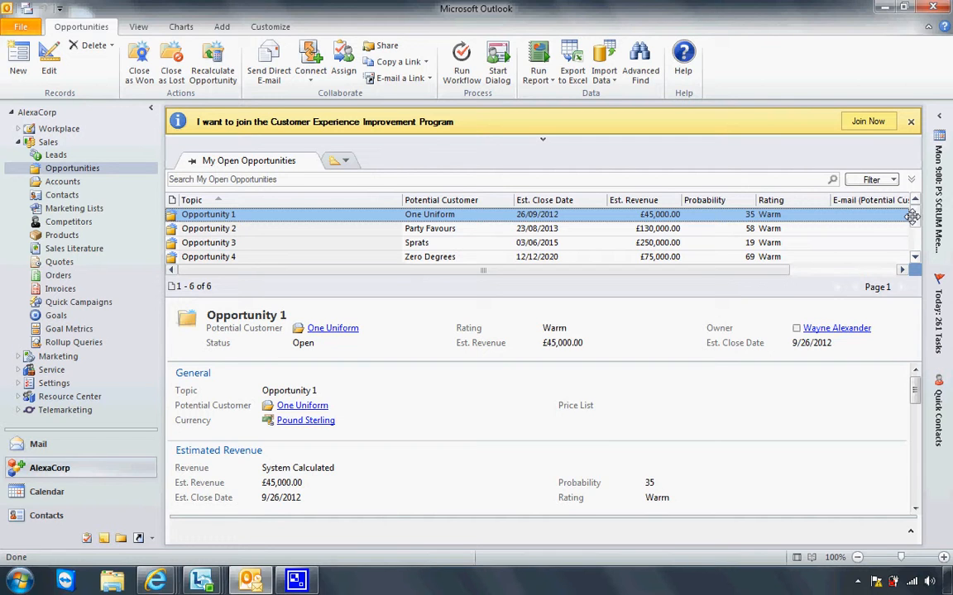
{"action": "left_click", "coordinate": [916, 258]}
{"action": "left_click", "coordinate": [915, 258]}
{"action": "left_click", "coordinate": [916, 258]}
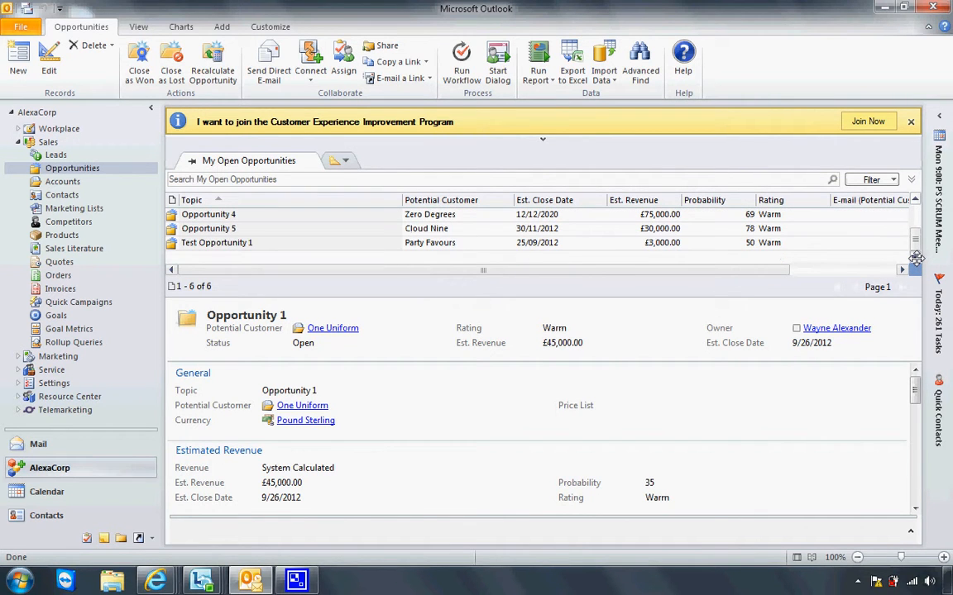
{"action": "left_click_drag", "start_coordinate": [916, 245], "coordinate": [916, 215]}
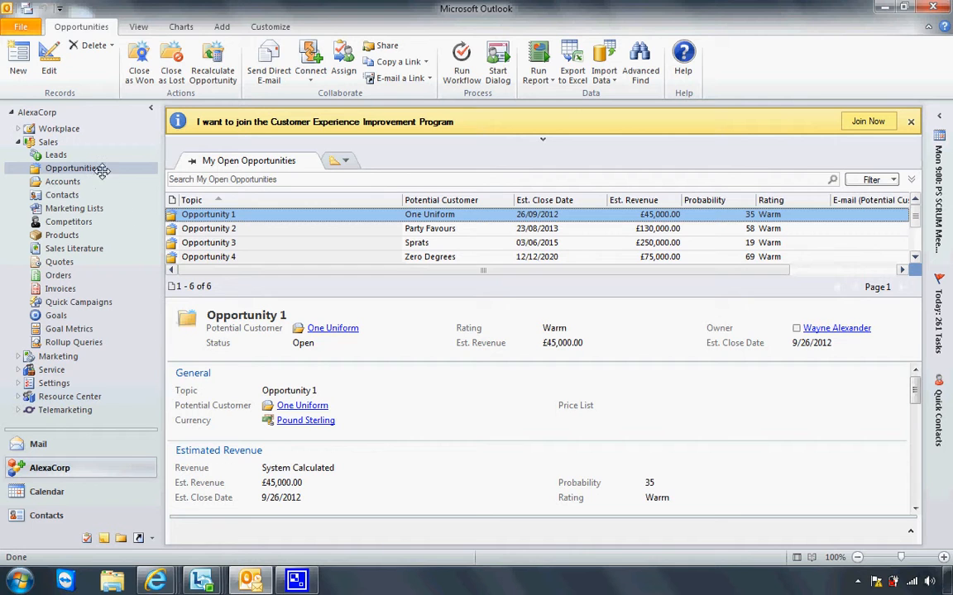
Add a conditional formatting rule named "Opportunities, probability over 70%" to the My Open Opportunities view
{"action": "left_click", "coordinate": [138, 26]}
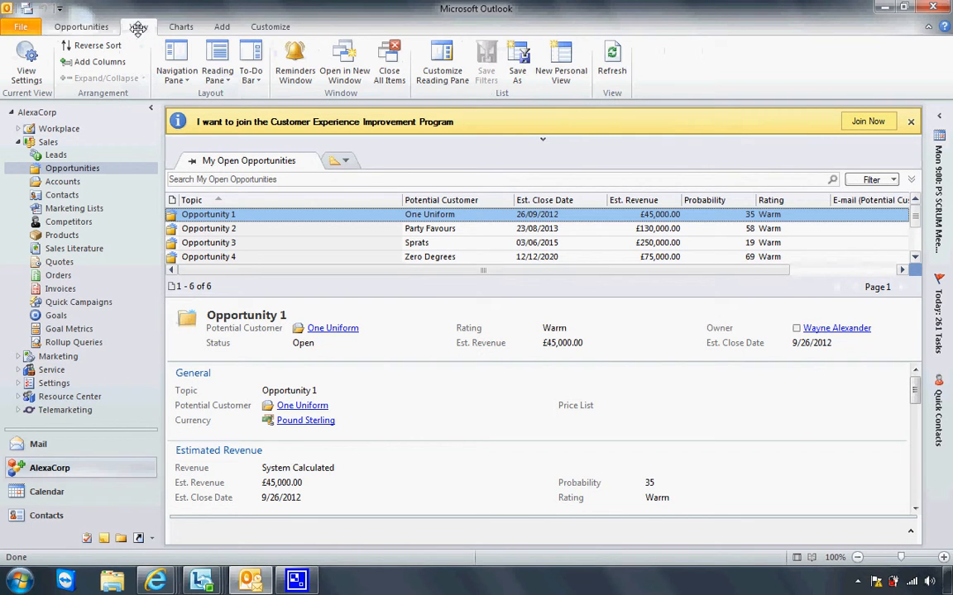
{"action": "left_click", "coordinate": [28, 75]}
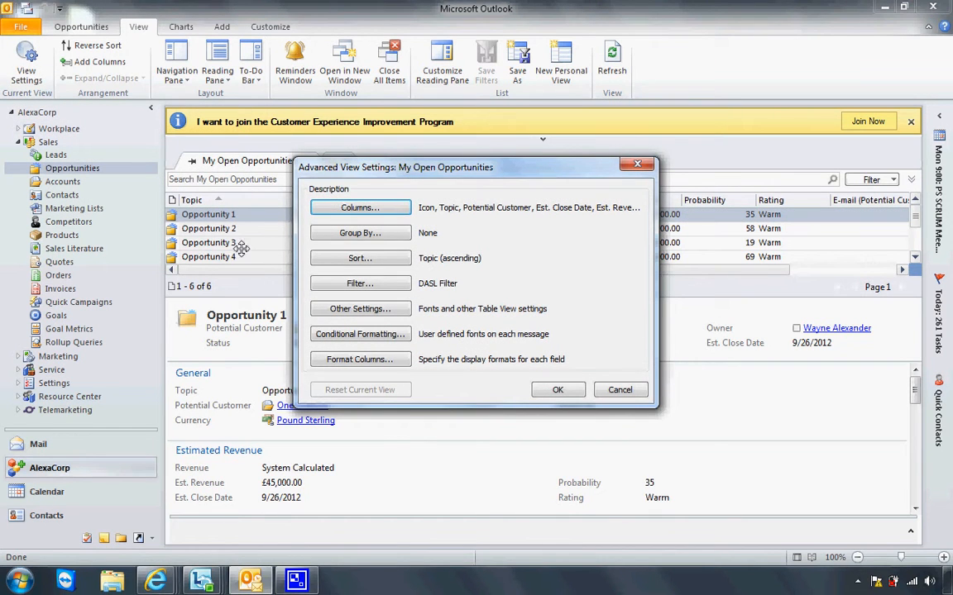
{"action": "left_click", "coordinate": [341, 334]}
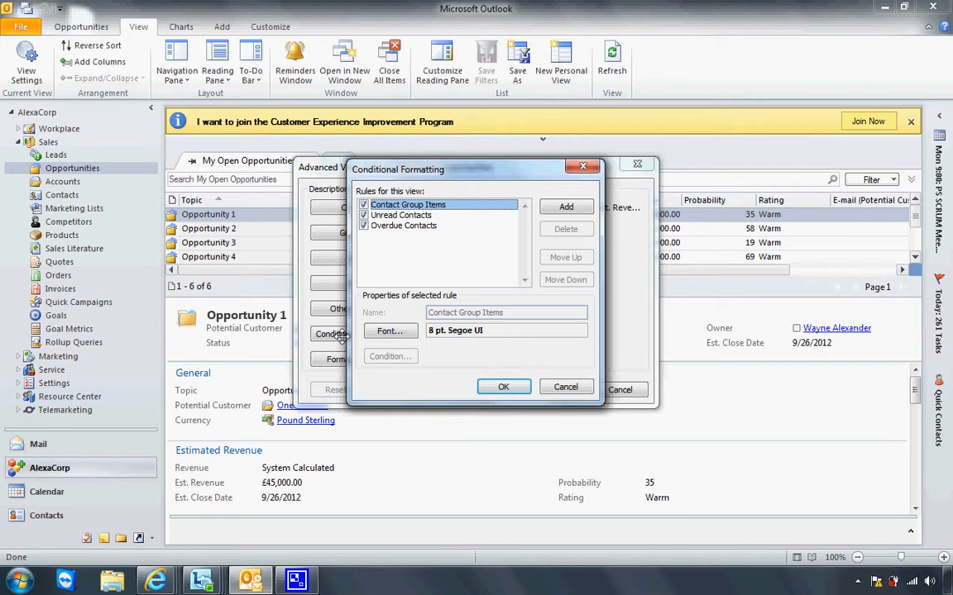
{"action": "left_click", "coordinate": [566, 206]}
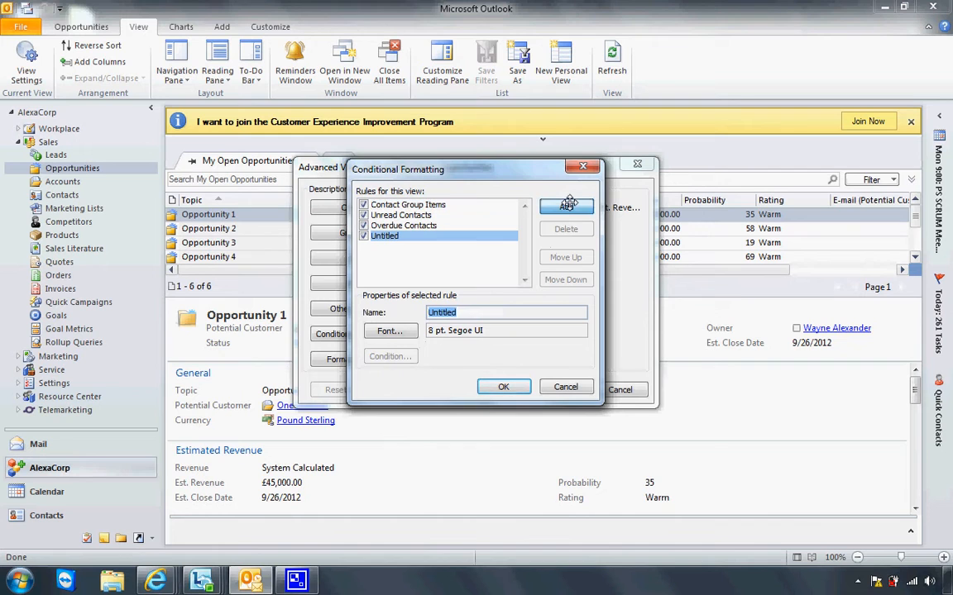
{"action": "left_click", "coordinate": [473, 312]}
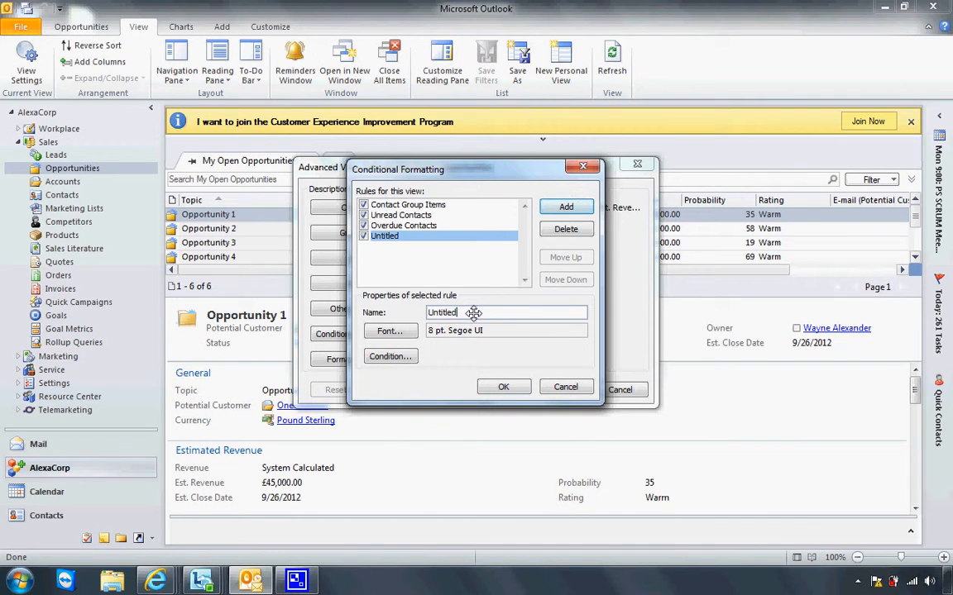
{"action": "left_click_drag", "start_coordinate": [473, 312], "coordinate": [425, 313]}
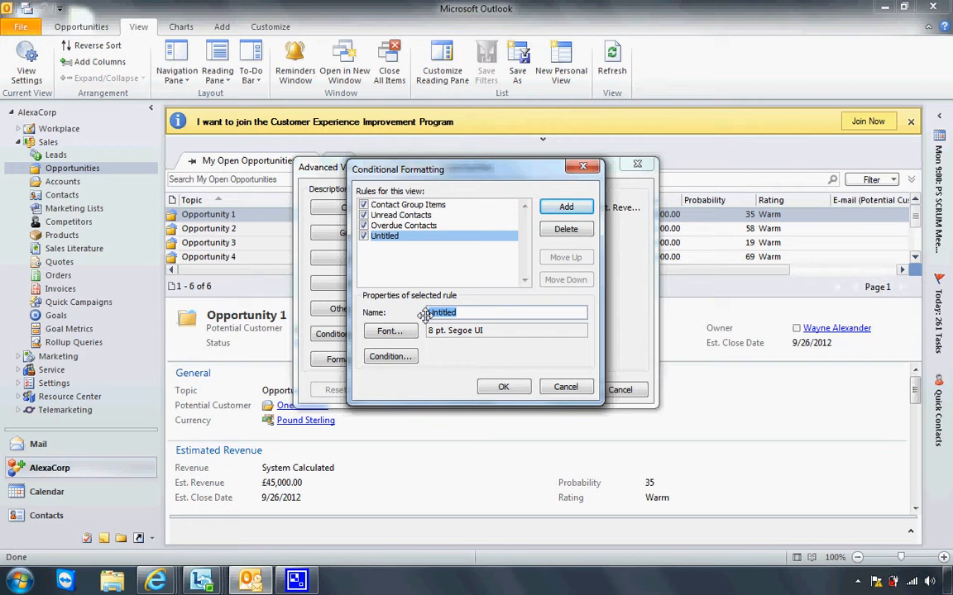
{"action": "type", "text": "Opportunities"}
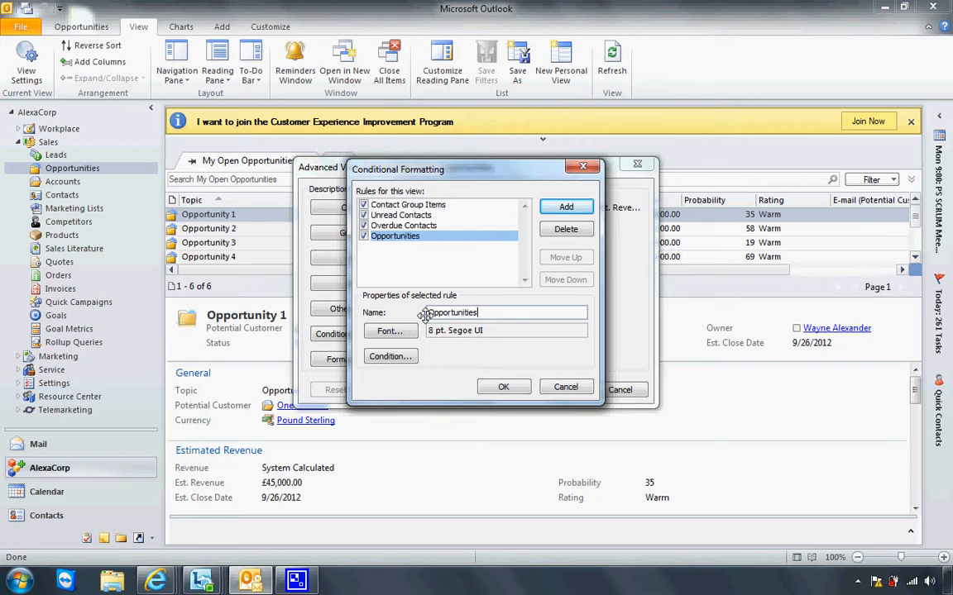
{"action": "type", "text": ", probability"}
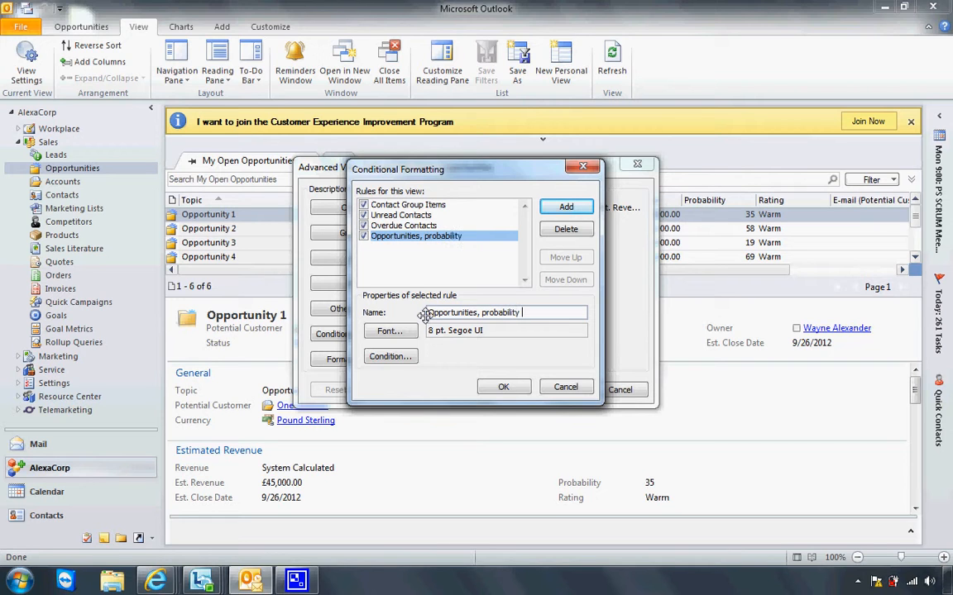
{"action": "type", "text": " over 70%"}
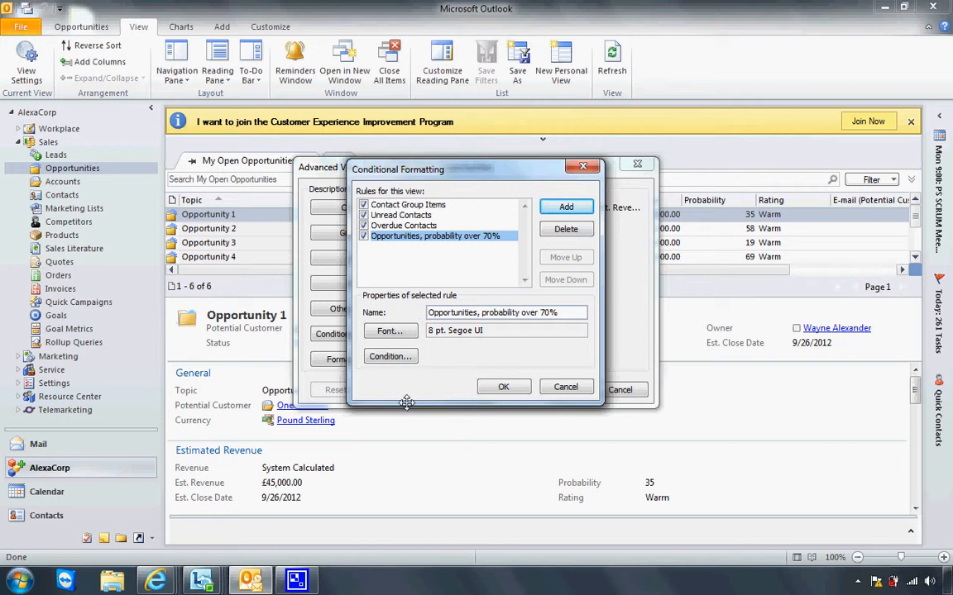
Set the font of the "Opportunities, probability over 70%" rule to bold Lime
{"action": "left_click", "coordinate": [389, 331]}
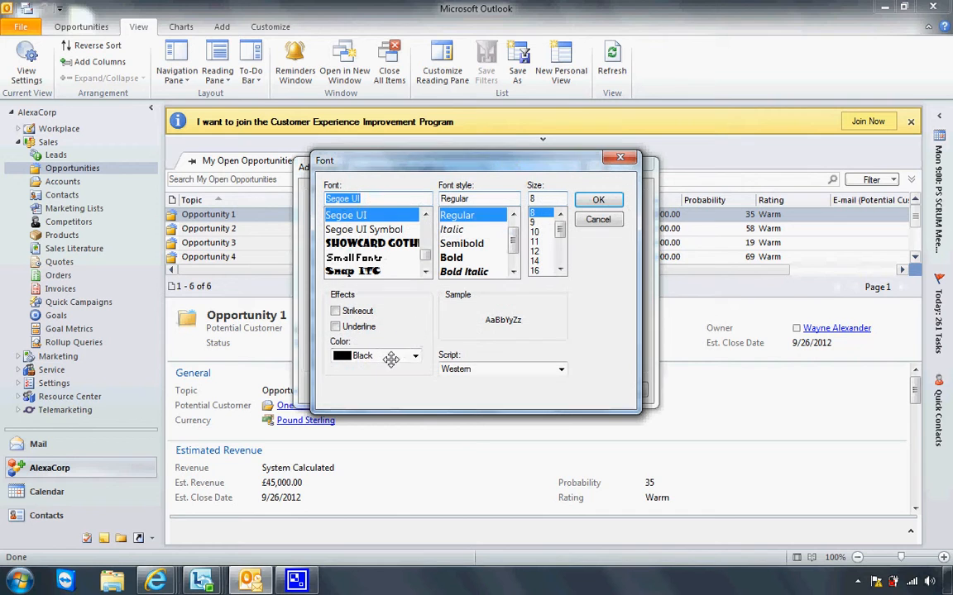
{"action": "left_click", "coordinate": [413, 357]}
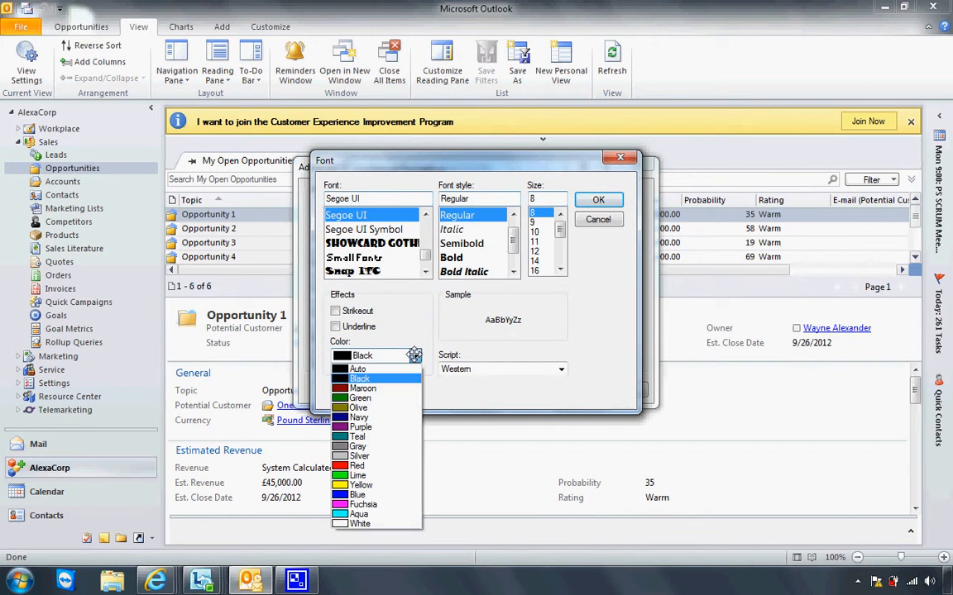
{"action": "left_click", "coordinate": [392, 477]}
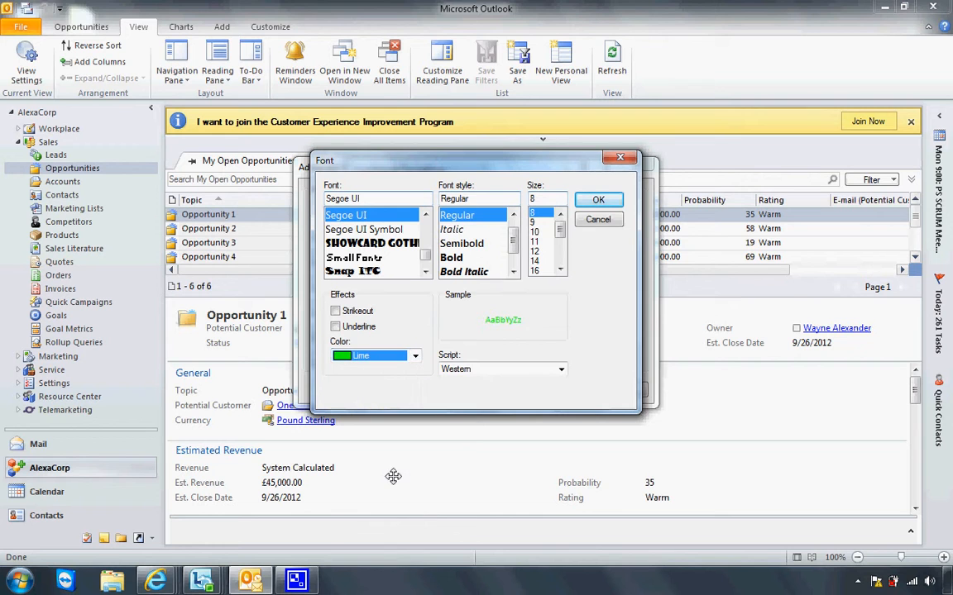
{"action": "left_click", "coordinate": [479, 257]}
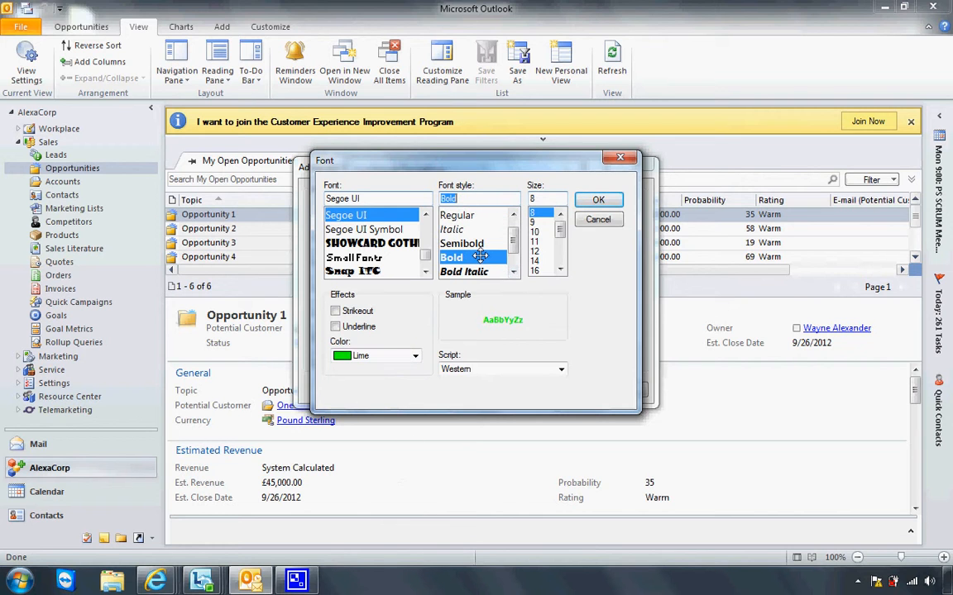
{"action": "left_click", "coordinate": [598, 201]}
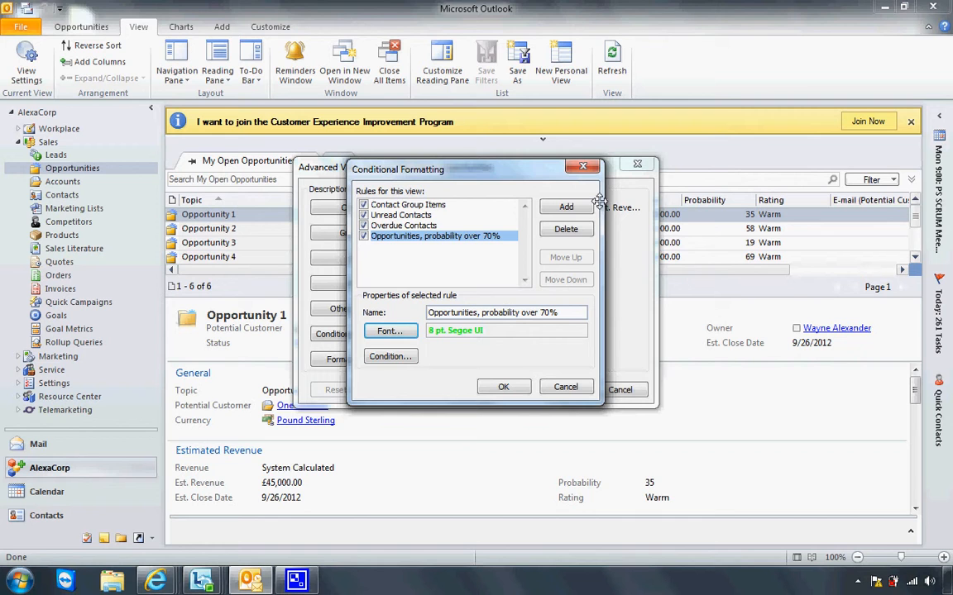
Give the "Opportunities, probability over 70%" rule the advanced condition that Probability is more than 70
{"action": "left_click", "coordinate": [390, 357]}
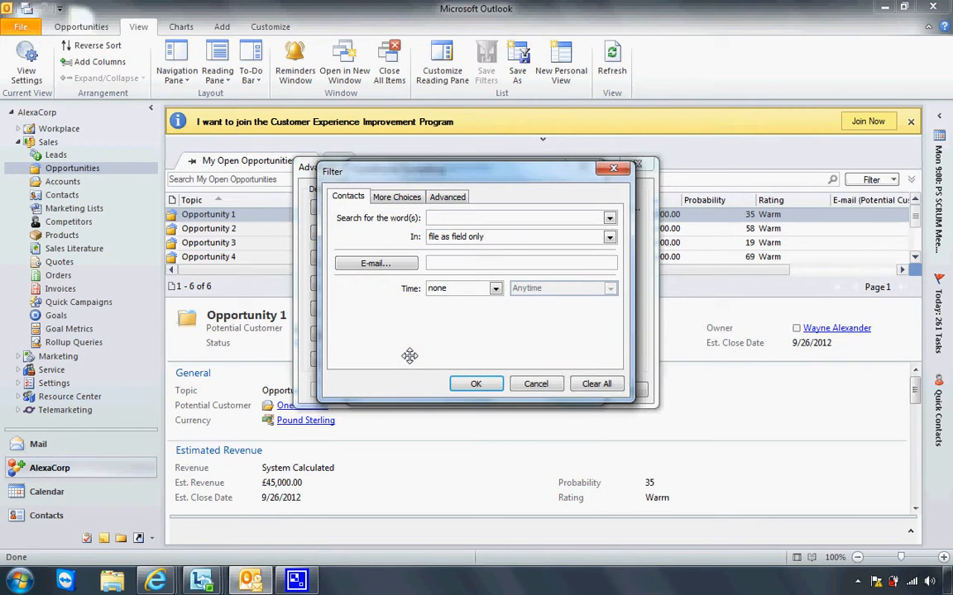
{"action": "left_click", "coordinate": [453, 199]}
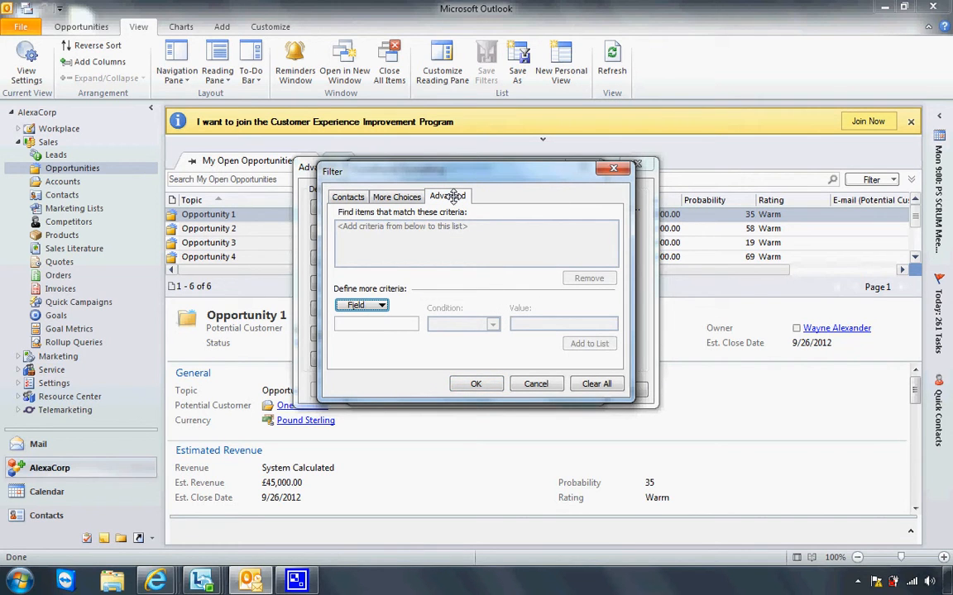
{"action": "left_click", "coordinate": [385, 305]}
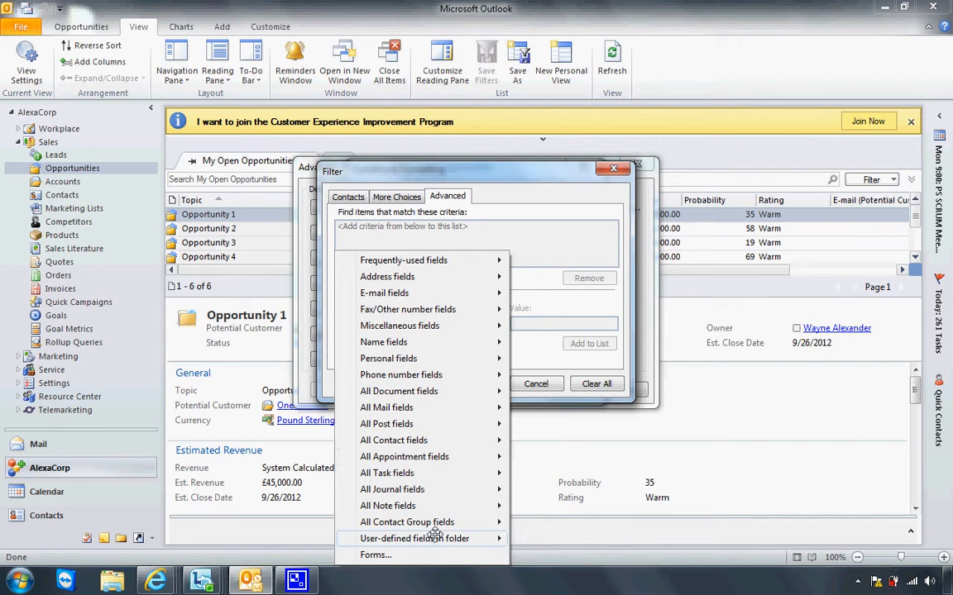
{"action": "mouse_move", "coordinate": [430, 537]}
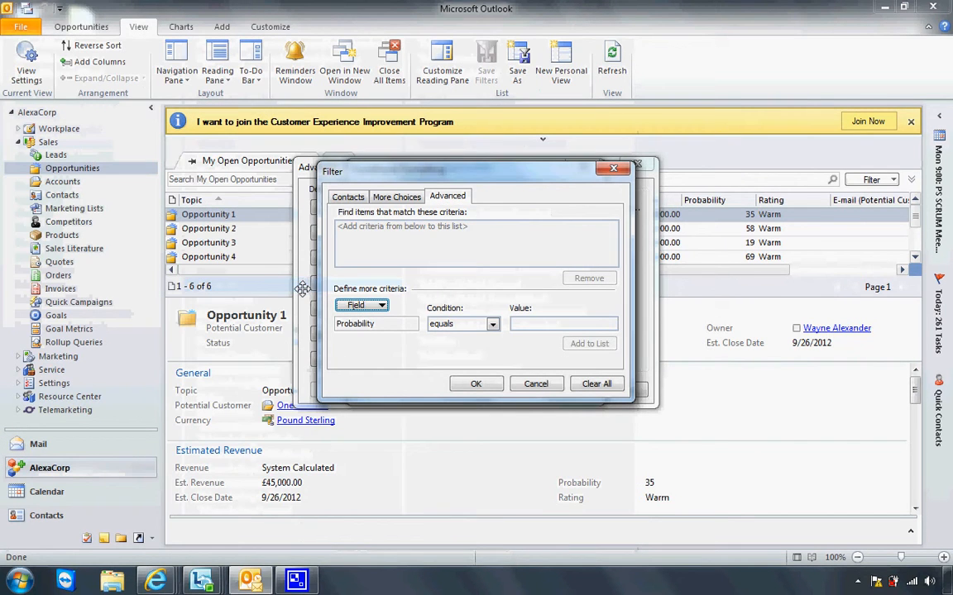
{"action": "left_click", "coordinate": [492, 324]}
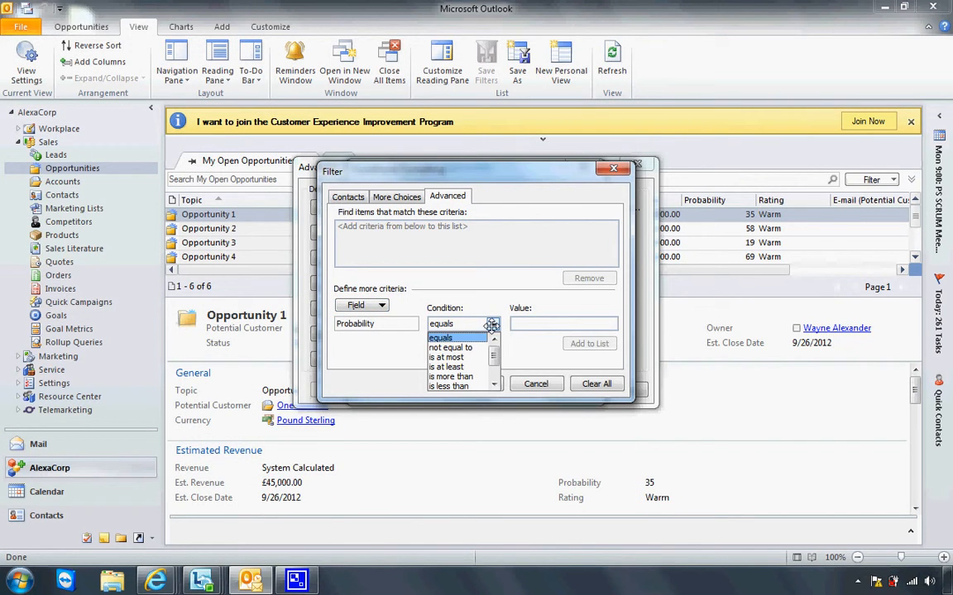
{"action": "left_click", "coordinate": [471, 377]}
{"action": "left_click", "coordinate": [529, 323]}
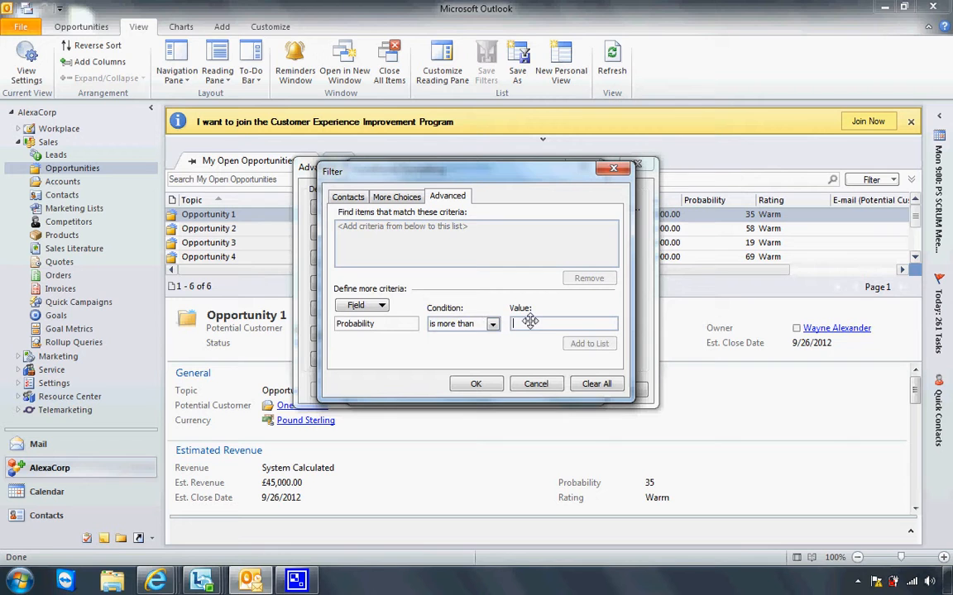
{"action": "type", "text": "70"}
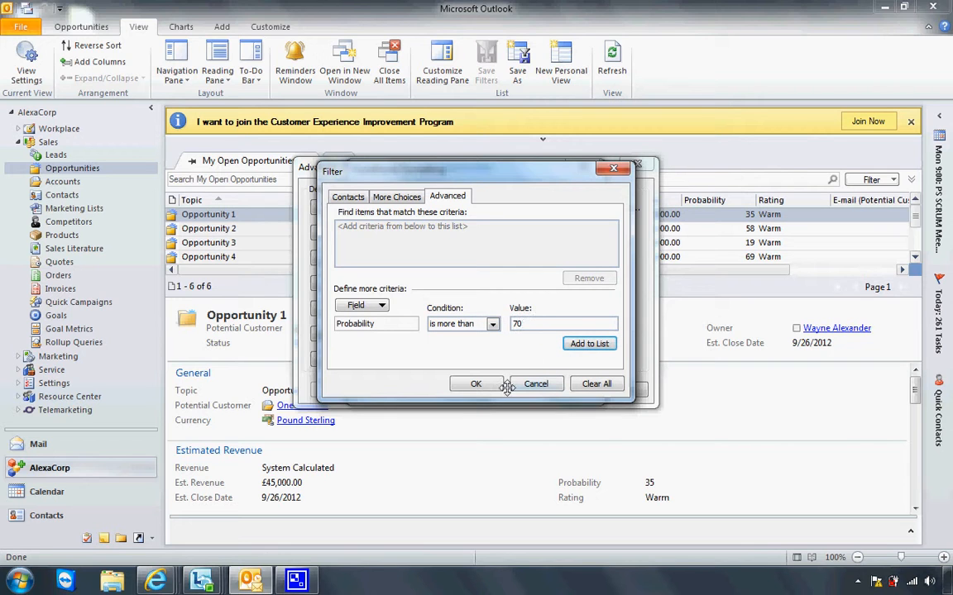
{"action": "left_click", "coordinate": [483, 384]}
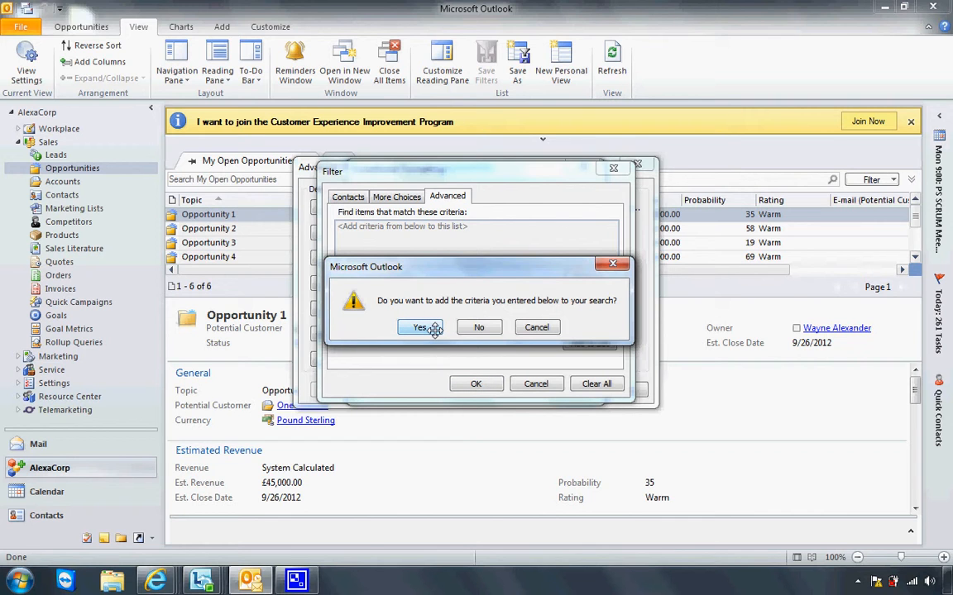
{"action": "left_click", "coordinate": [424, 328]}
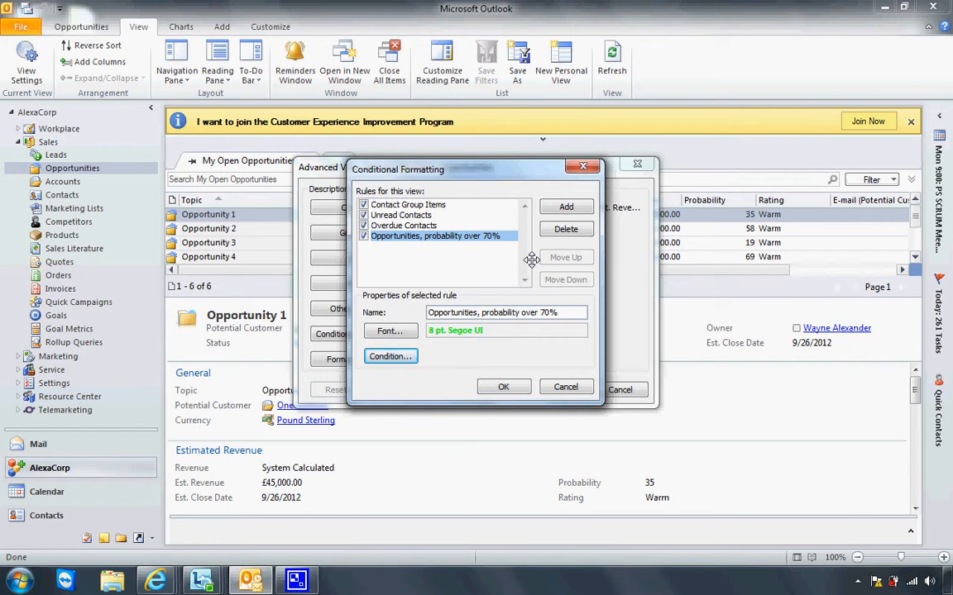
Add a second conditional formatting rule named "Opportunities, probability between40 -75"
{"action": "left_click", "coordinate": [565, 207]}
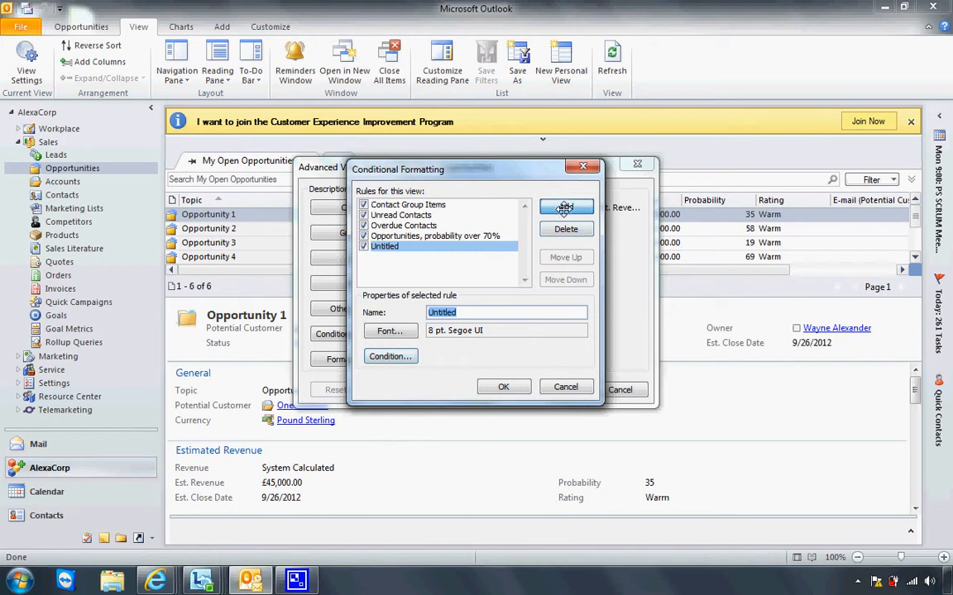
{"action": "type", "text": "Opp"}
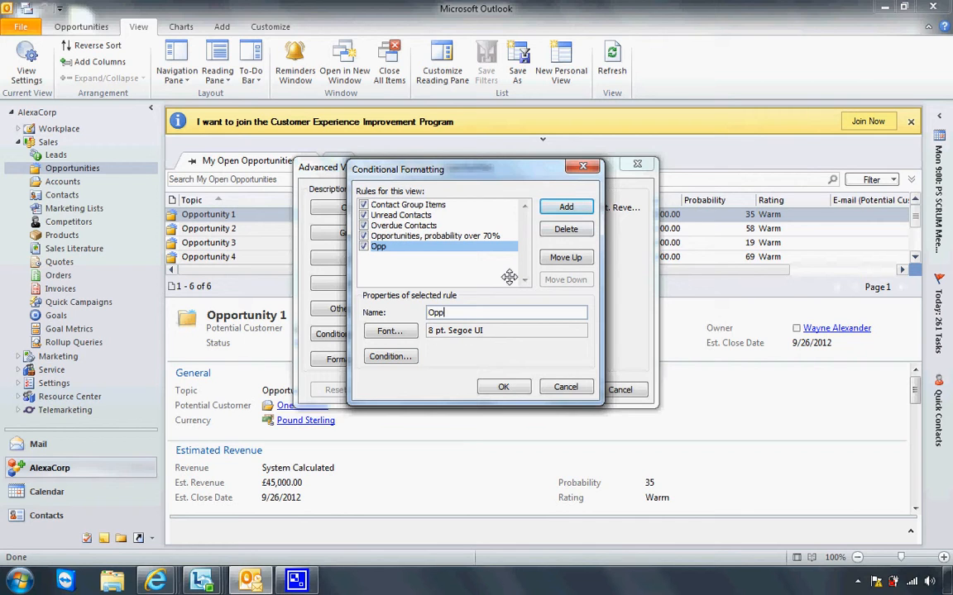
{"action": "type", "text": "ortunities, probability"}
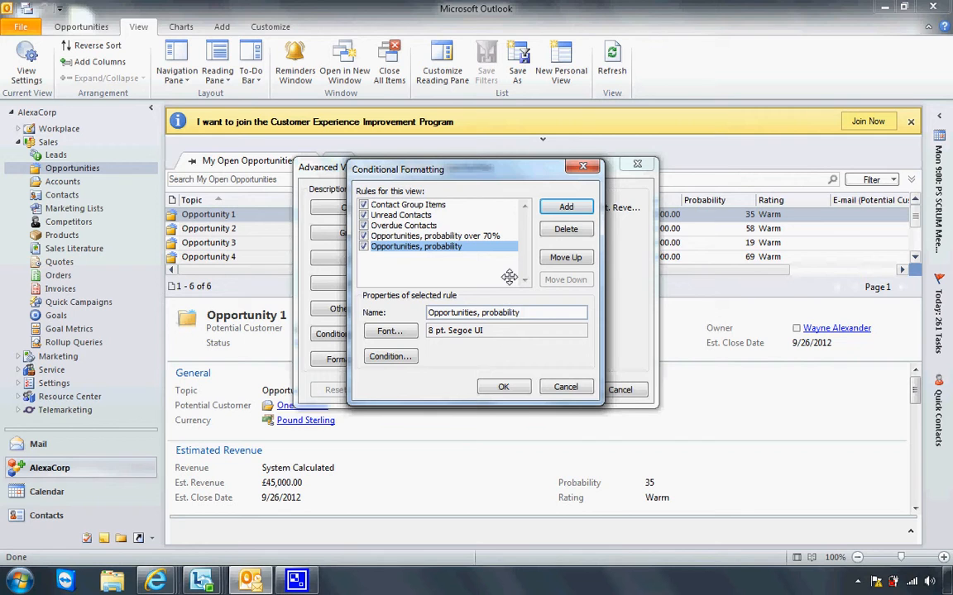
{"action": "type", "text": " 40 -75"}
{"action": "key", "text": "Left"}
{"action": "key", "text": "Left"}
{"action": "key", "text": "Left"}
{"action": "key", "text": "Left"}
{"action": "key", "text": "Left"}
{"action": "key", "text": "Left"}
{"action": "type", "text": "between"}
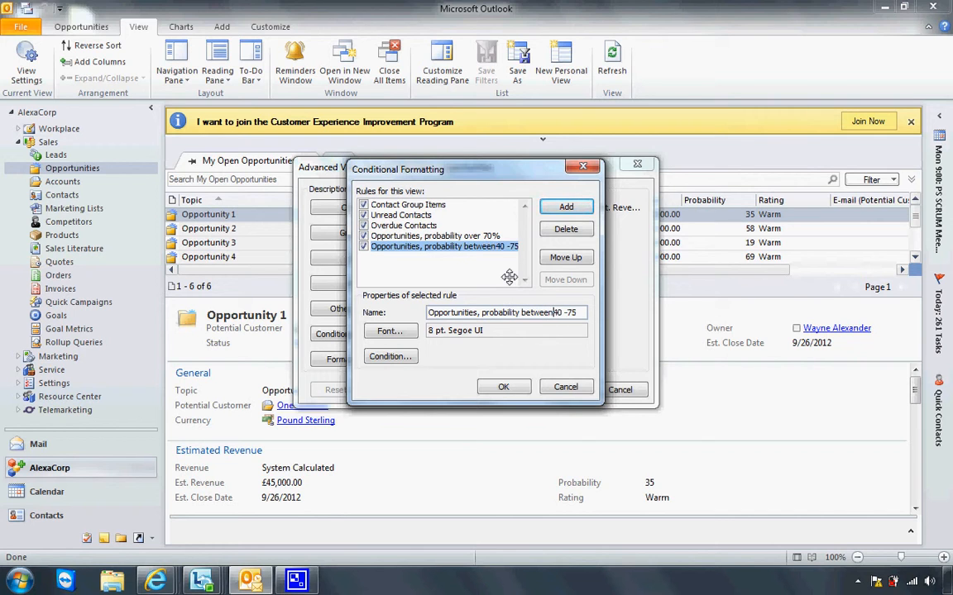
Set the font of the "Opportunities, probability between 40 -75" rule to bold Yellow
{"action": "left_click", "coordinate": [390, 331]}
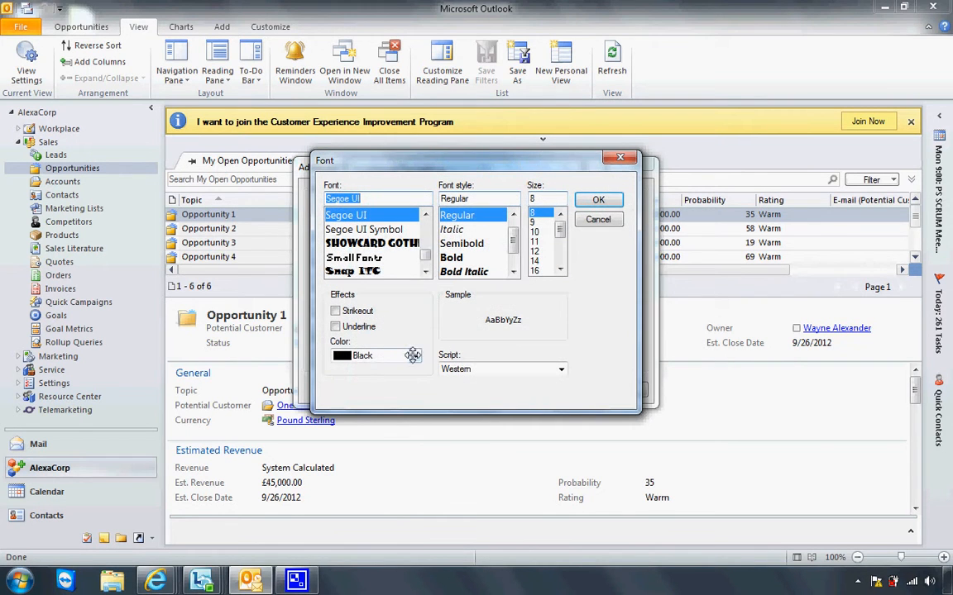
{"action": "left_click", "coordinate": [413, 355]}
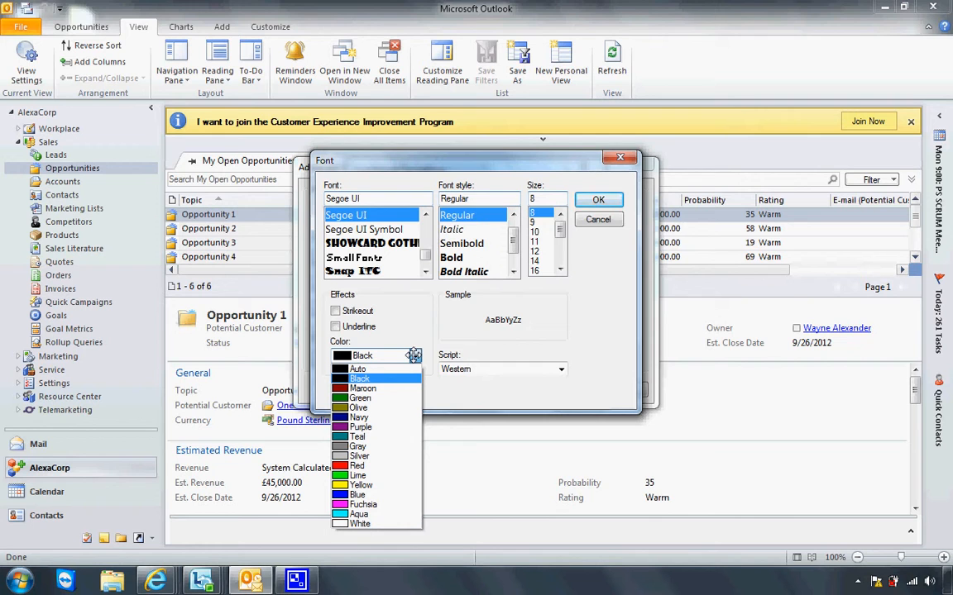
{"action": "left_click", "coordinate": [388, 484]}
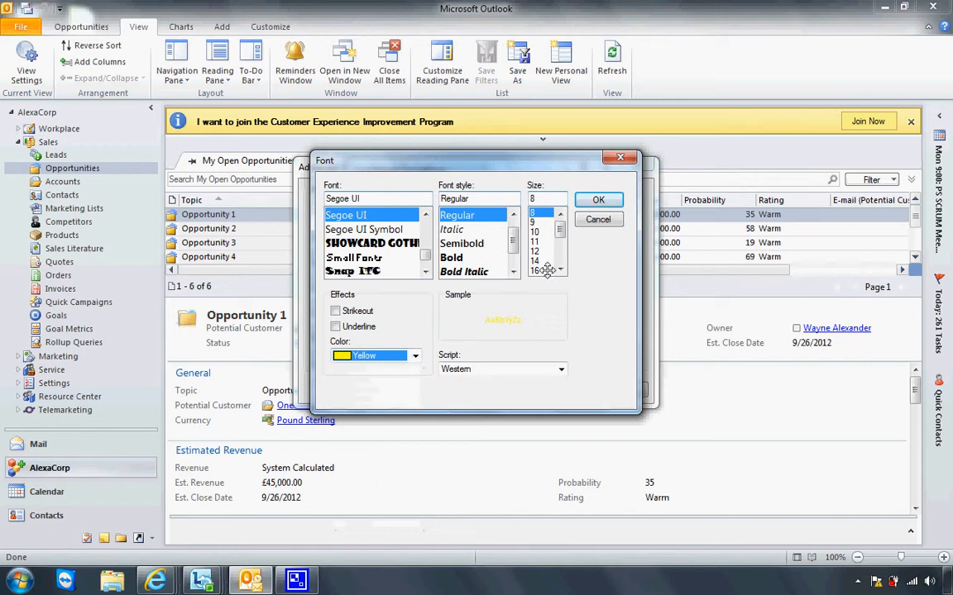
{"action": "left_click", "coordinate": [456, 257]}
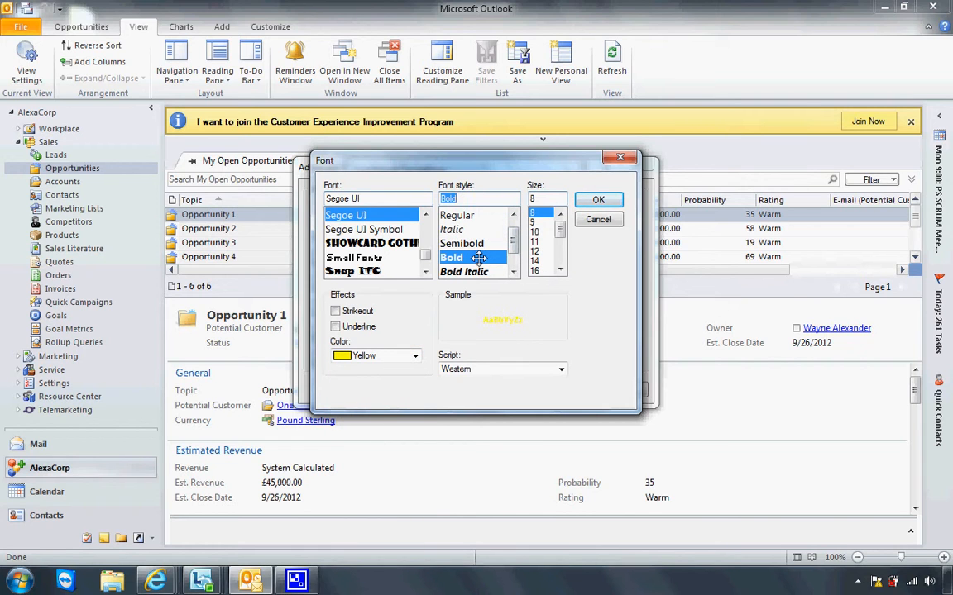
{"action": "left_click", "coordinate": [598, 199]}
Give the "Opportunities, probability between 40 -75" rule the advanced condition that Probability is between 40 and 75
{"action": "left_click", "coordinate": [389, 357]}
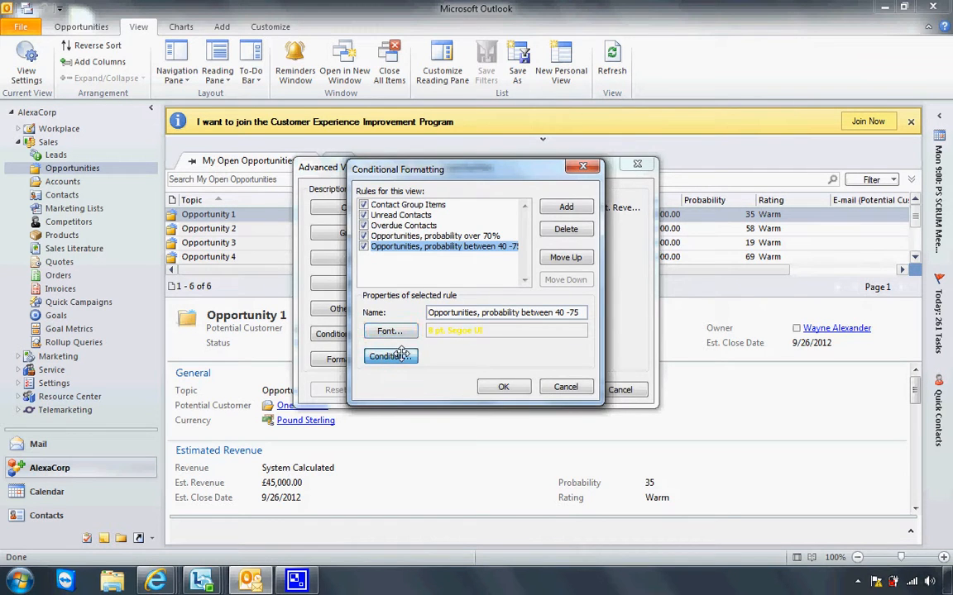
{"action": "left_click", "coordinate": [447, 197]}
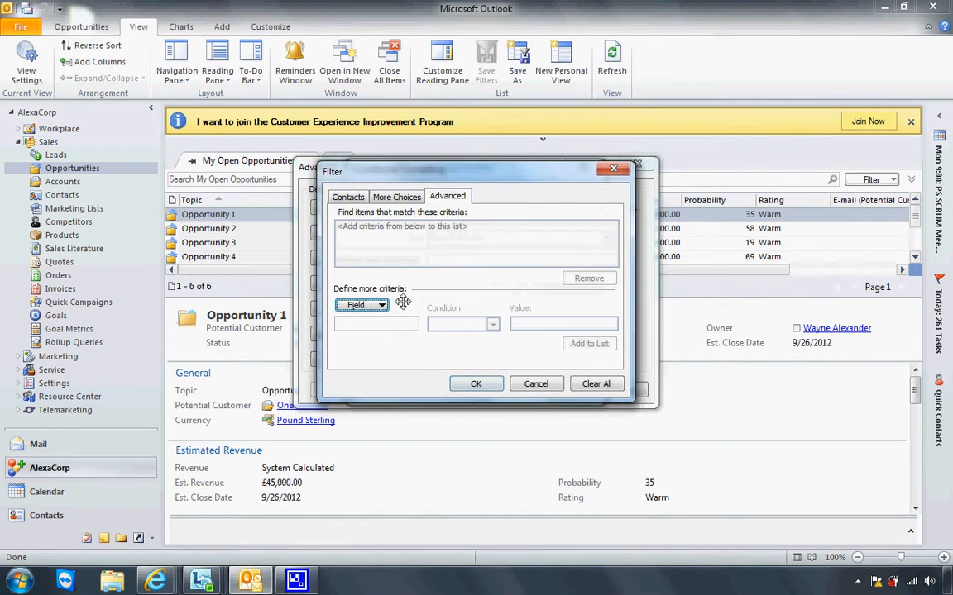
{"action": "left_click", "coordinate": [363, 304]}
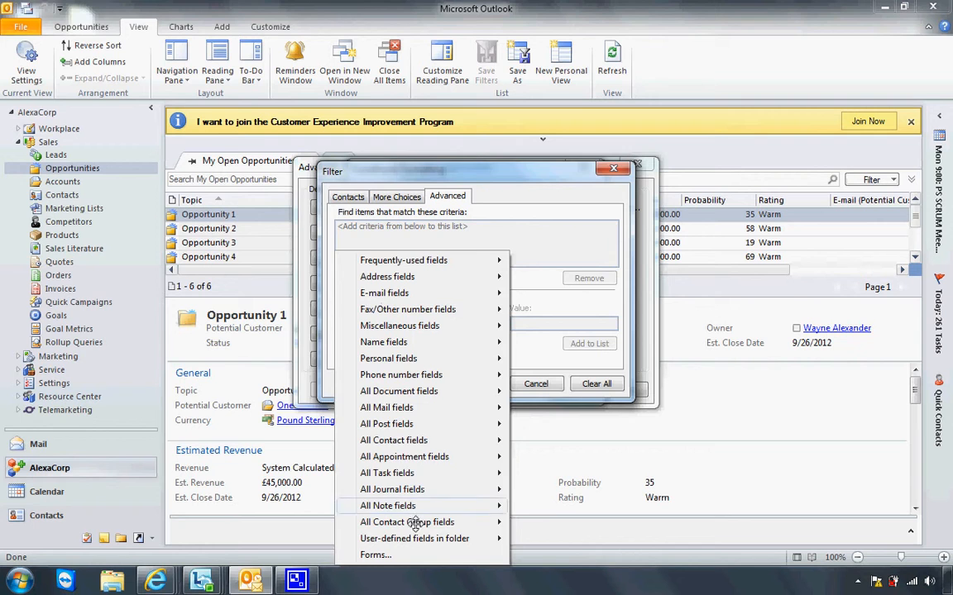
{"action": "mouse_move", "coordinate": [415, 536]}
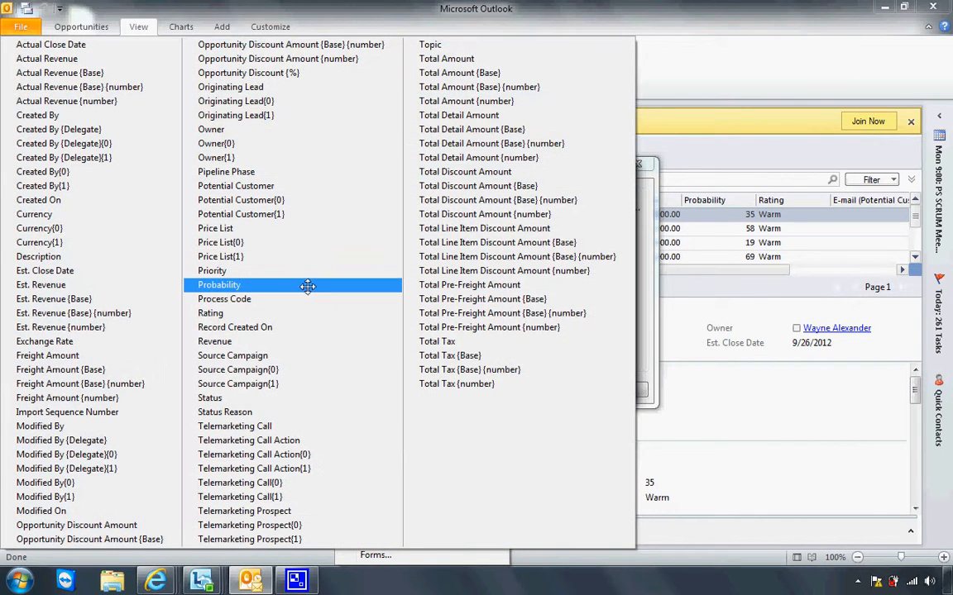
{"action": "left_click", "coordinate": [307, 285]}
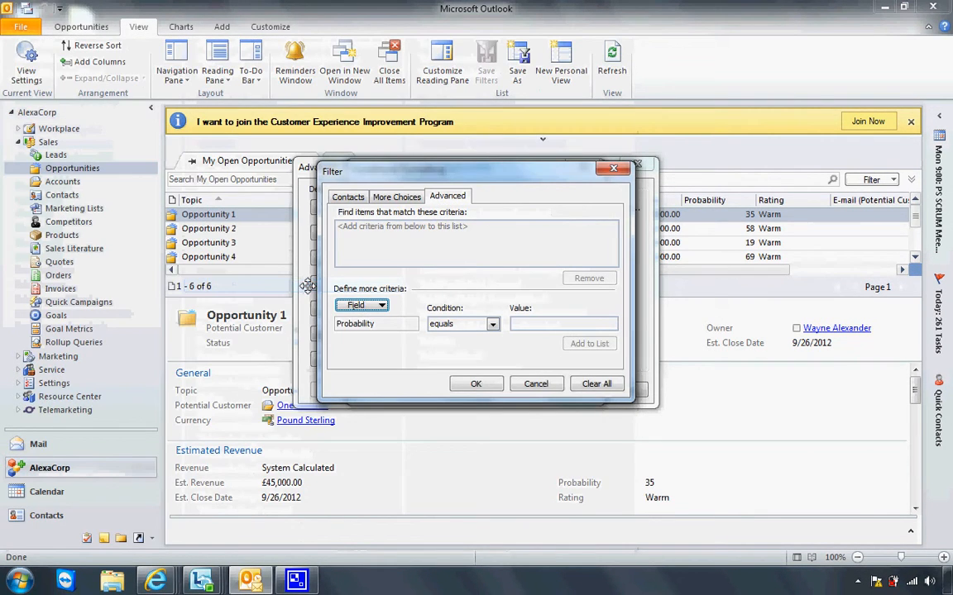
{"action": "left_click", "coordinate": [491, 324]}
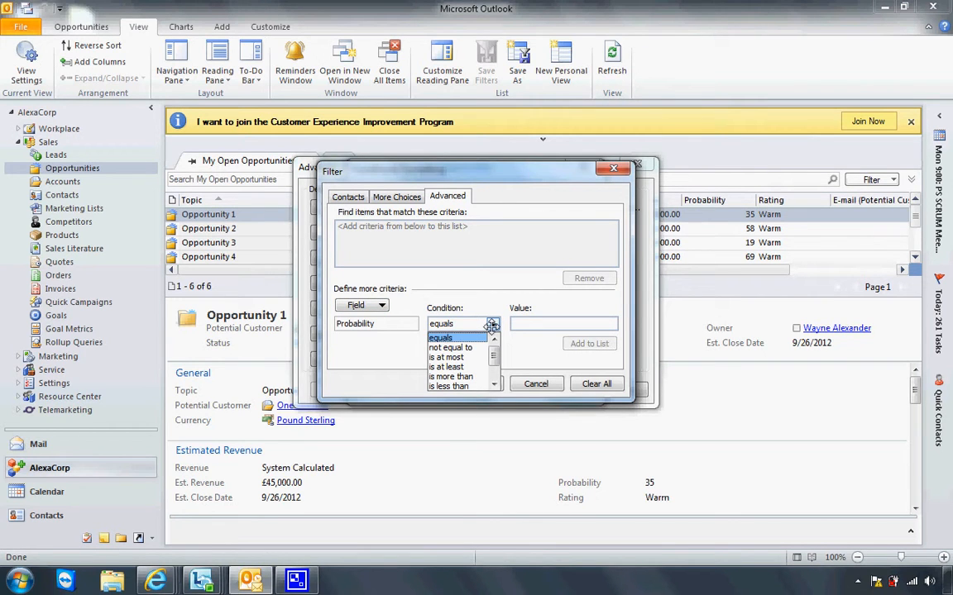
{"action": "left_click_drag", "start_coordinate": [494, 353], "coordinate": [492, 364]}
{"action": "left_click", "coordinate": [479, 374]}
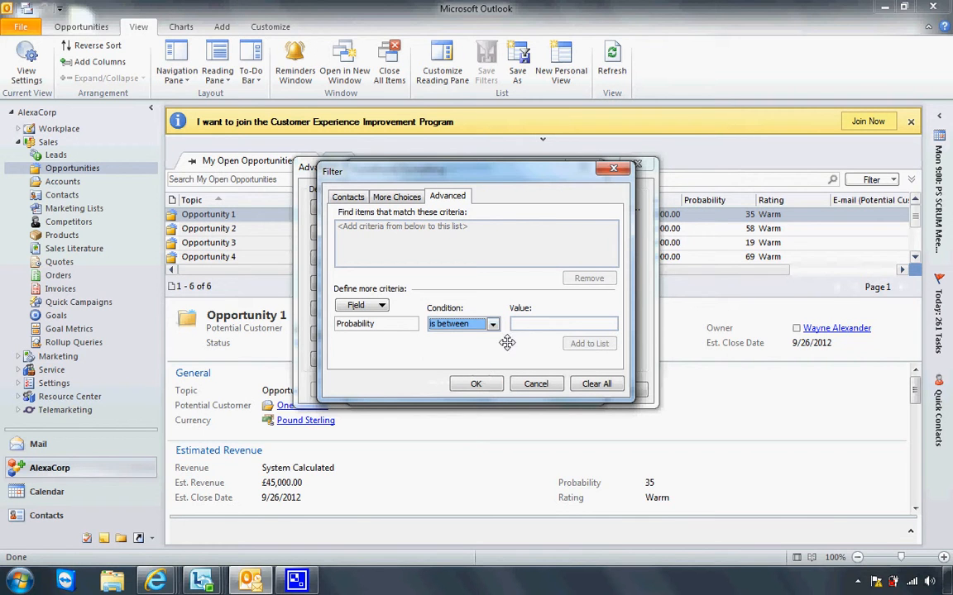
{"action": "left_click", "coordinate": [522, 323]}
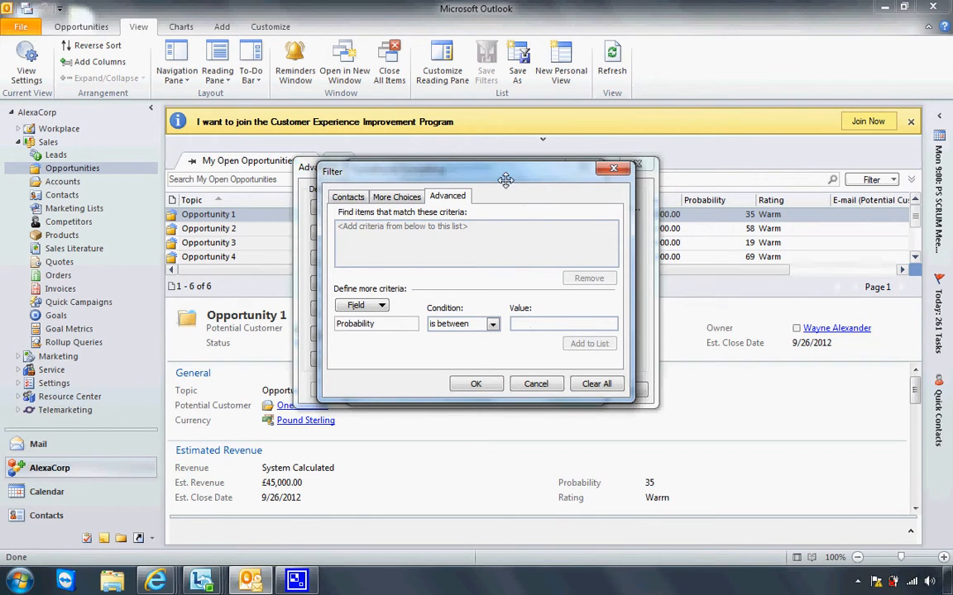
{"action": "left_click_drag", "start_coordinate": [505, 174], "coordinate": [499, 217]}
{"action": "type", "text": "40 a"}
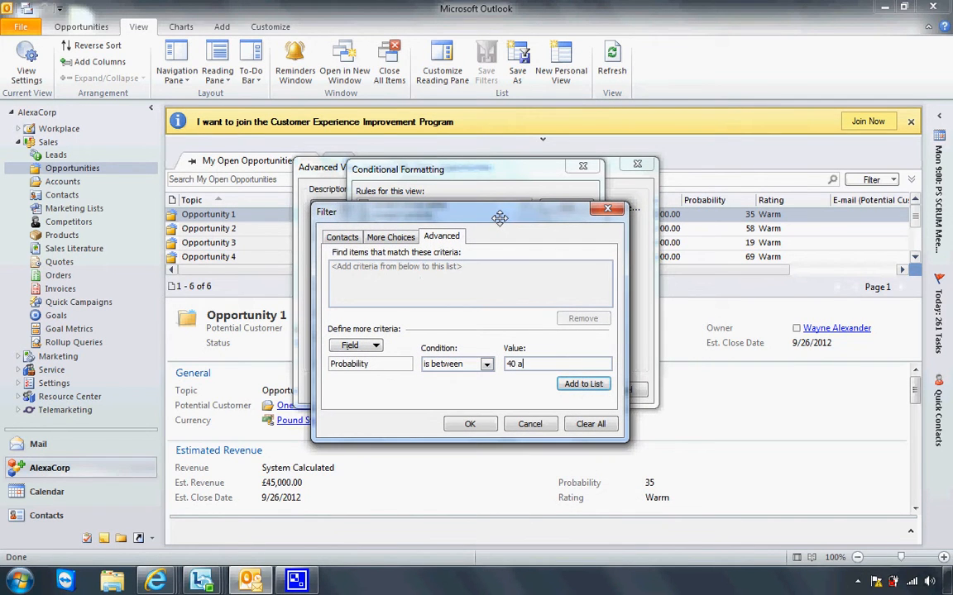
{"action": "type", "text": "nd 75"}
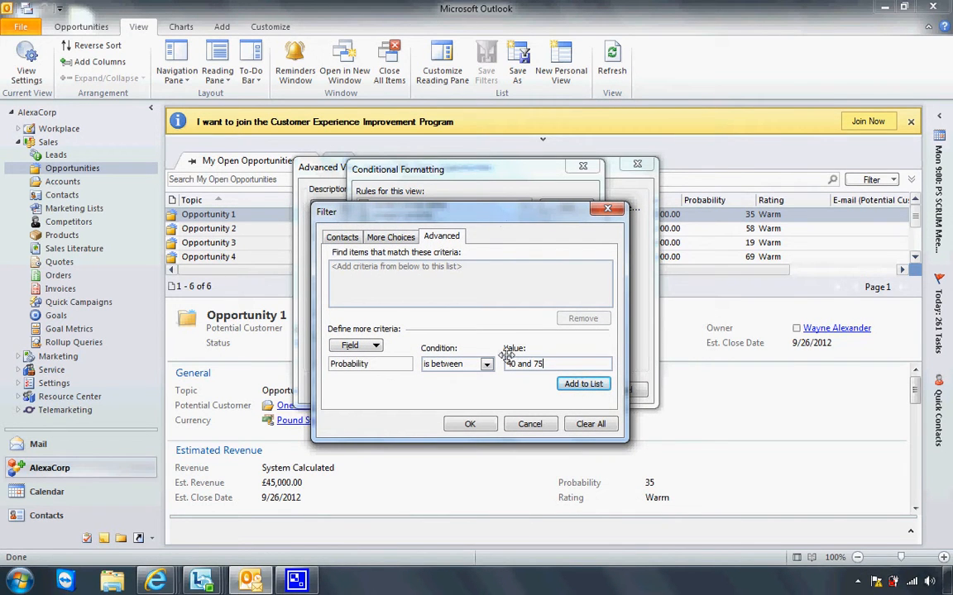
{"action": "left_click", "coordinate": [473, 424]}
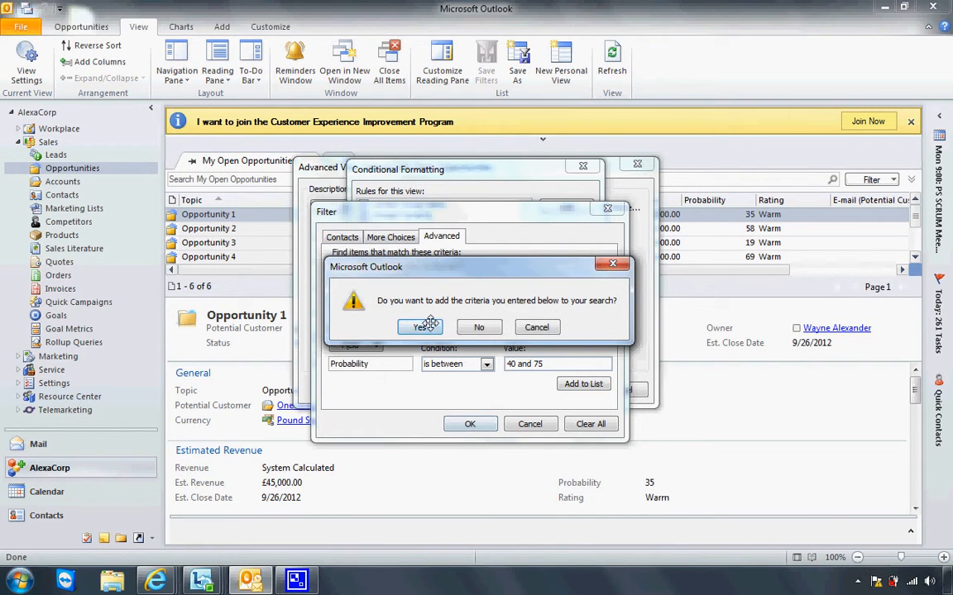
{"action": "left_click", "coordinate": [423, 327]}
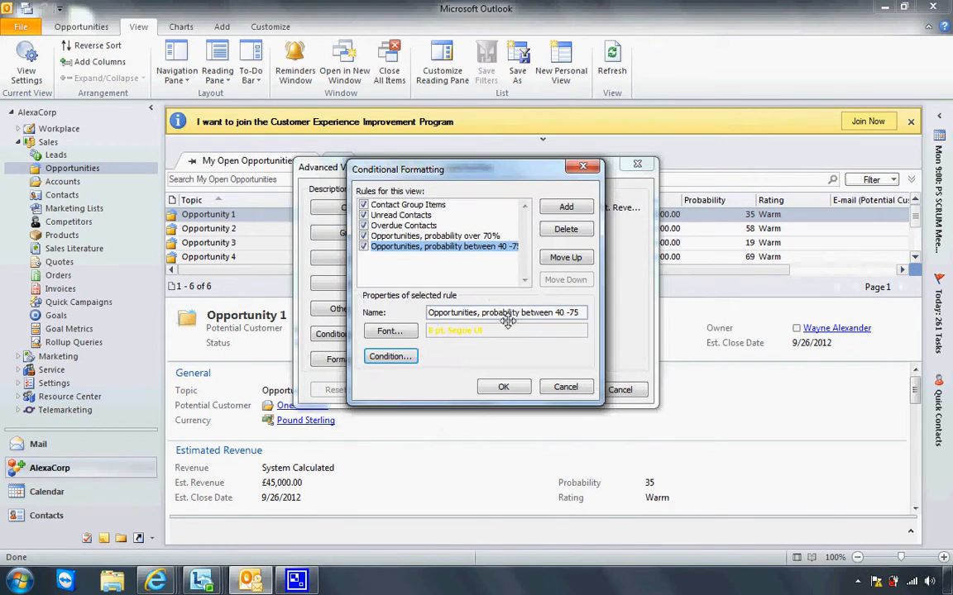
Add a third conditional formatting rule named "Opportunities probability less than 40 %"
{"action": "left_click", "coordinate": [561, 207]}
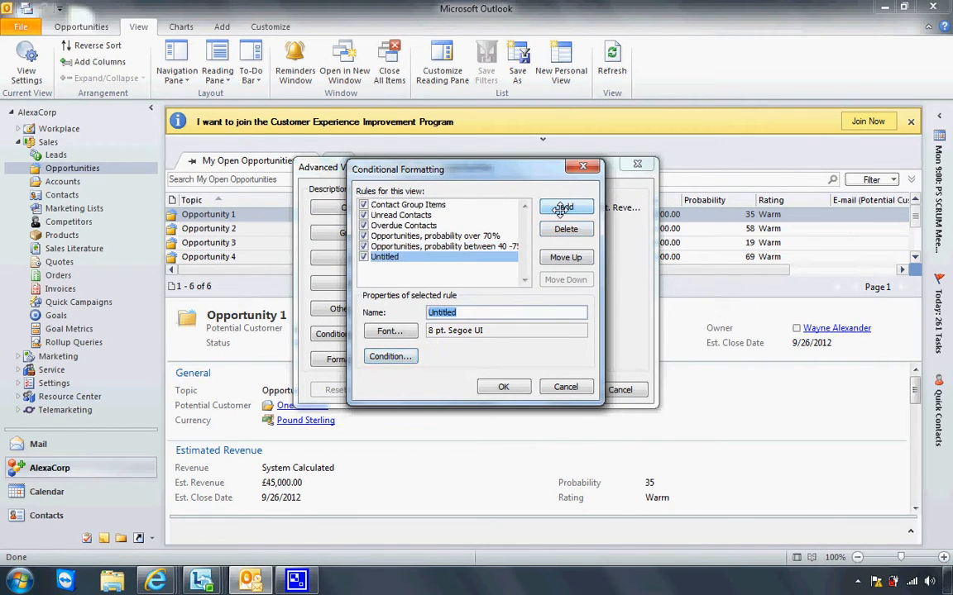
{"action": "type", "text": "Oppo"}
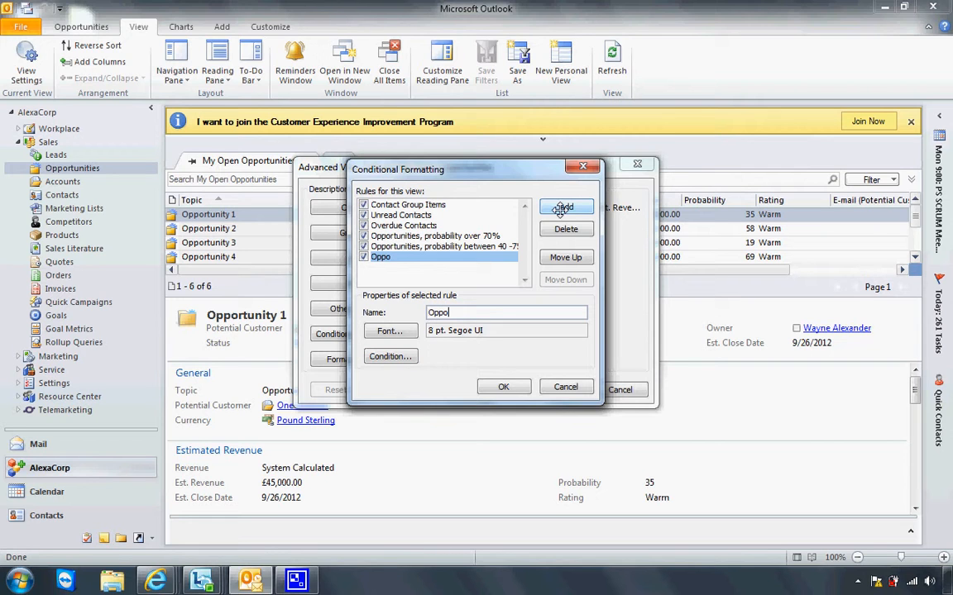
{"action": "type", "text": "rtiunities less than 40"}
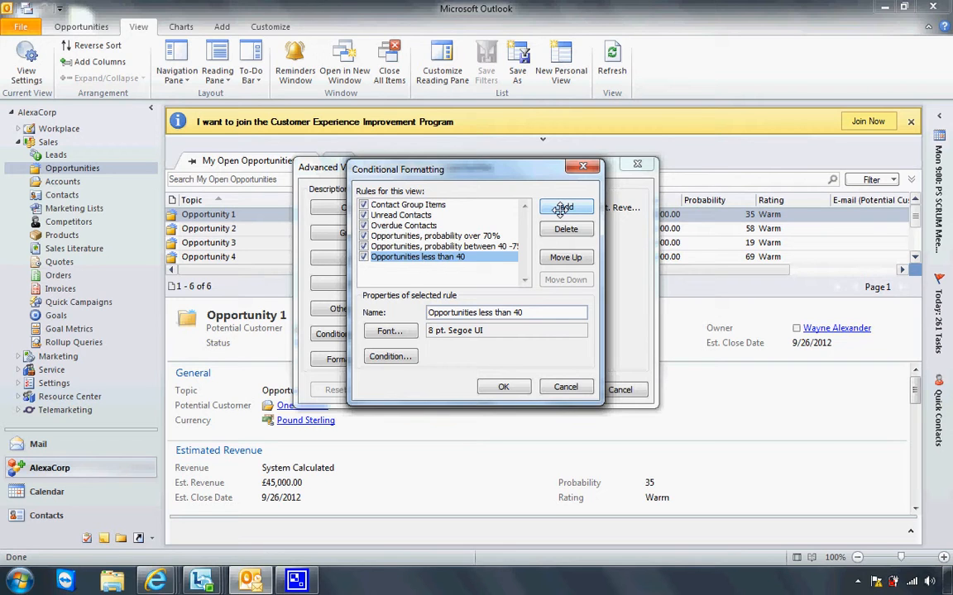
{"action": "type", "text": " %probabilit"}
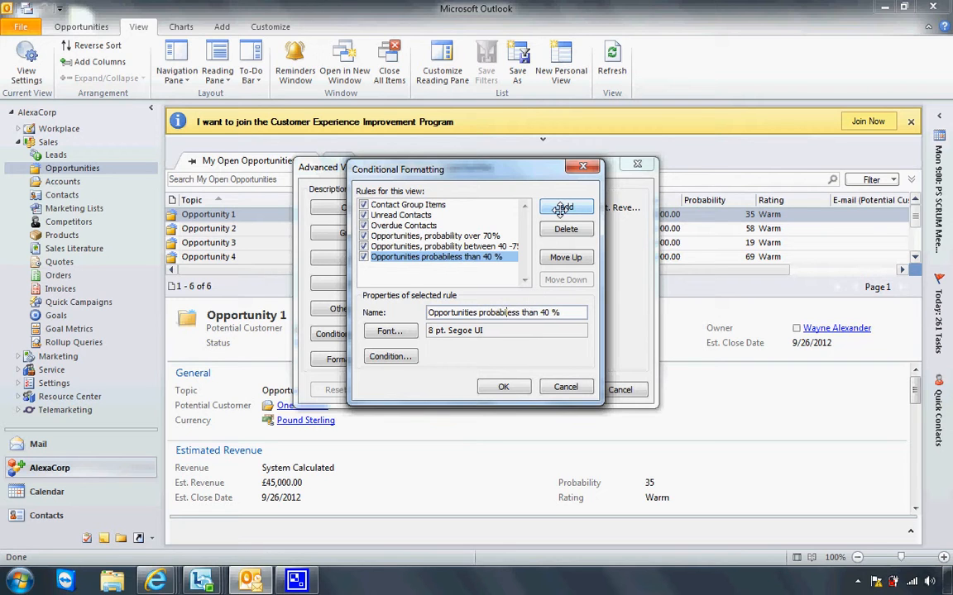
{"action": "type", "text": "y l"}
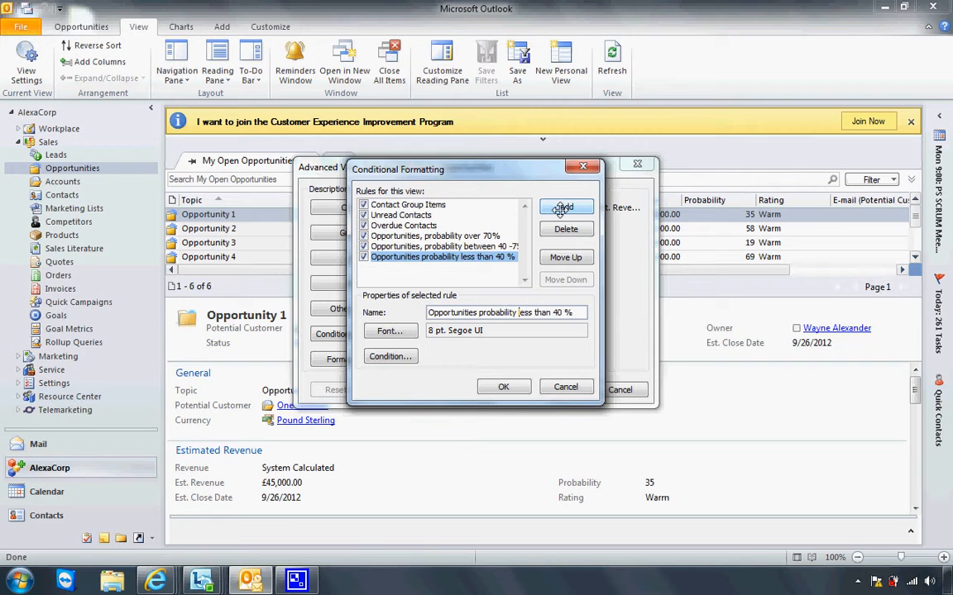
Set the font of the "Opportunities probability less than 40 %" rule to bold Red
{"action": "left_click", "coordinate": [390, 330]}
{"action": "left_click", "coordinate": [411, 355]}
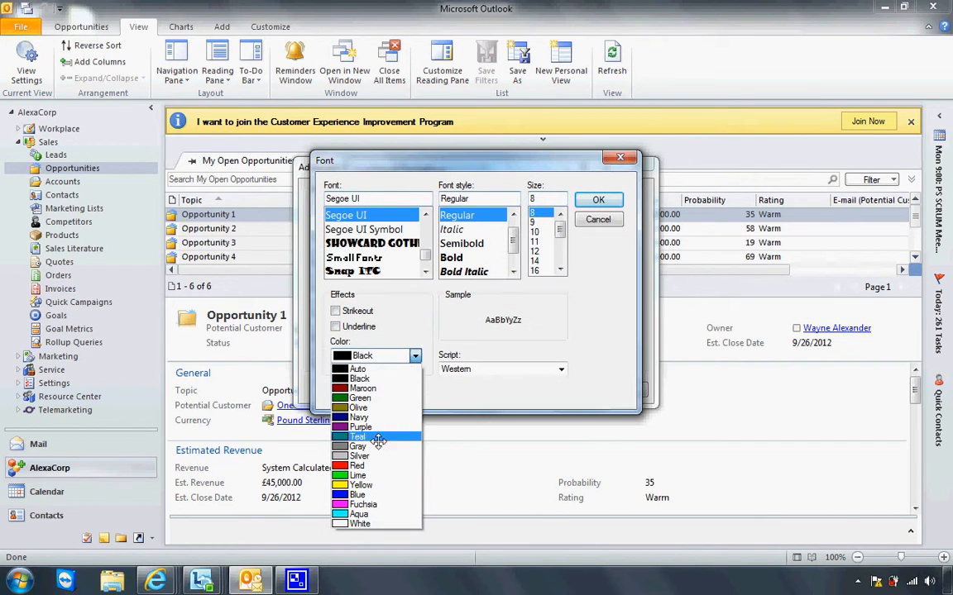
{"action": "left_click", "coordinate": [373, 466]}
{"action": "left_click", "coordinate": [451, 257]}
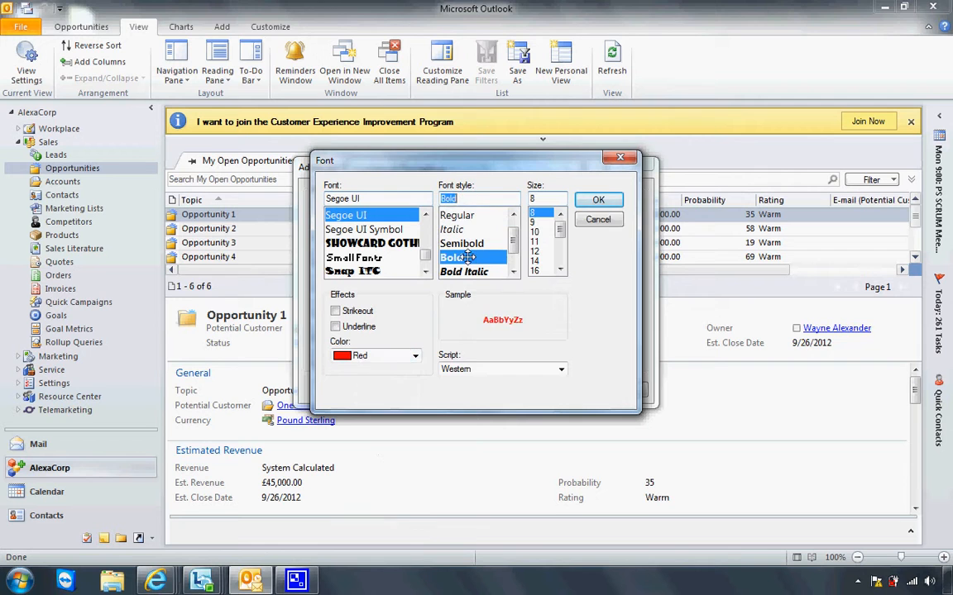
{"action": "left_click", "coordinate": [604, 200]}
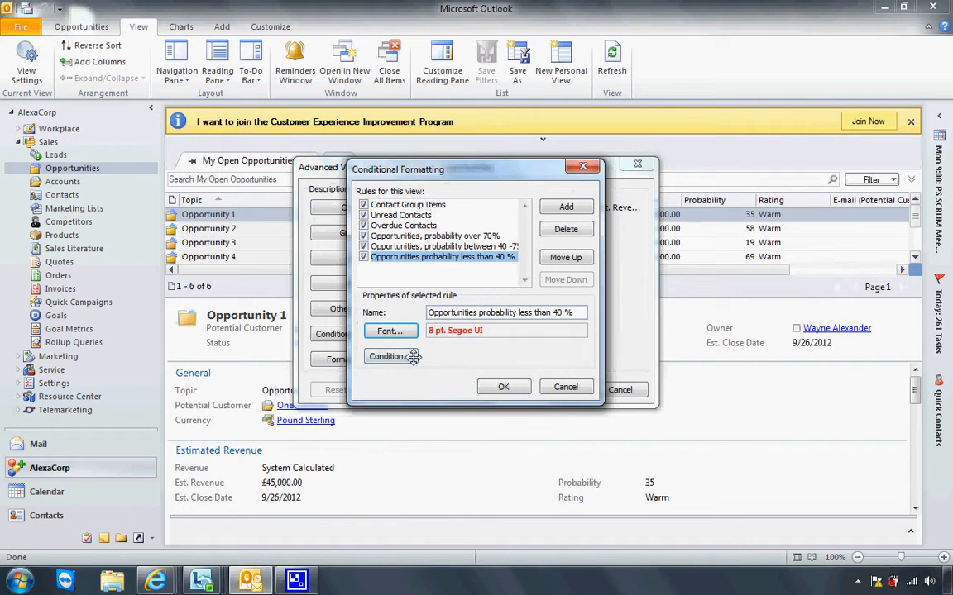
Give the "Opportunities probability less than 40 %" rule the advanced condition that Probability is less than 40, and apply the view settings
{"action": "left_click", "coordinate": [406, 357]}
{"action": "left_click", "coordinate": [444, 195]}
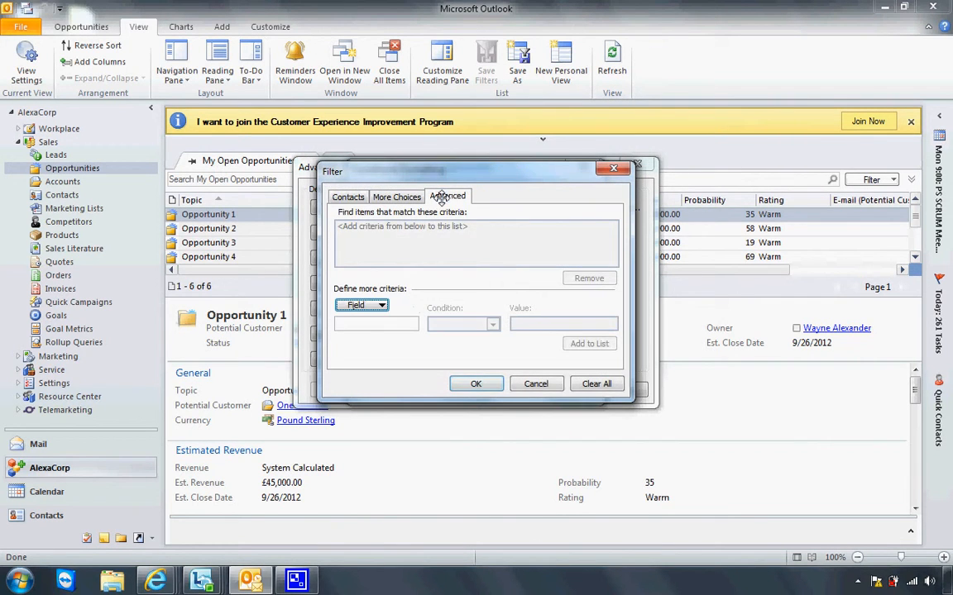
{"action": "left_click", "coordinate": [376, 305]}
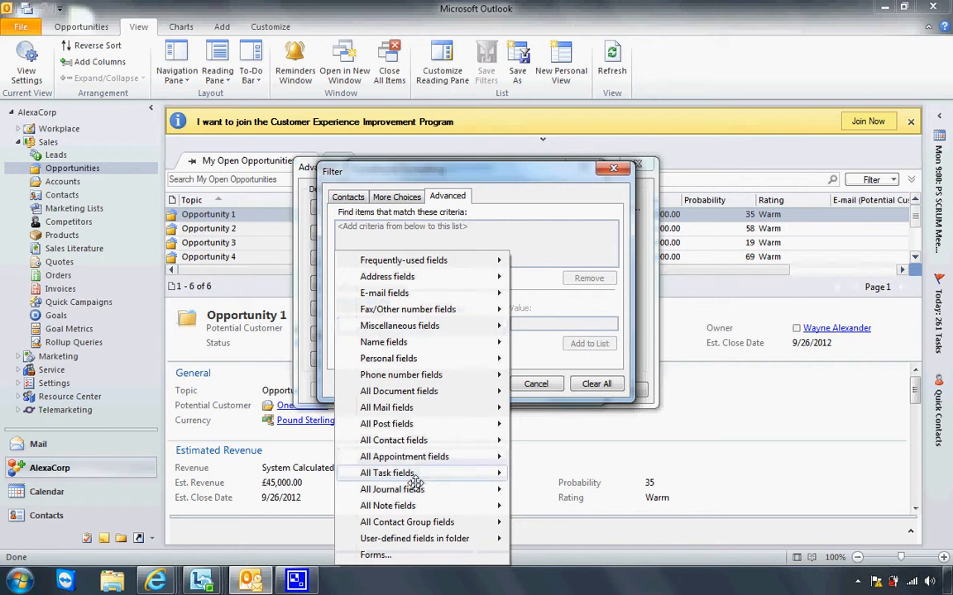
{"action": "mouse_move", "coordinate": [423, 533]}
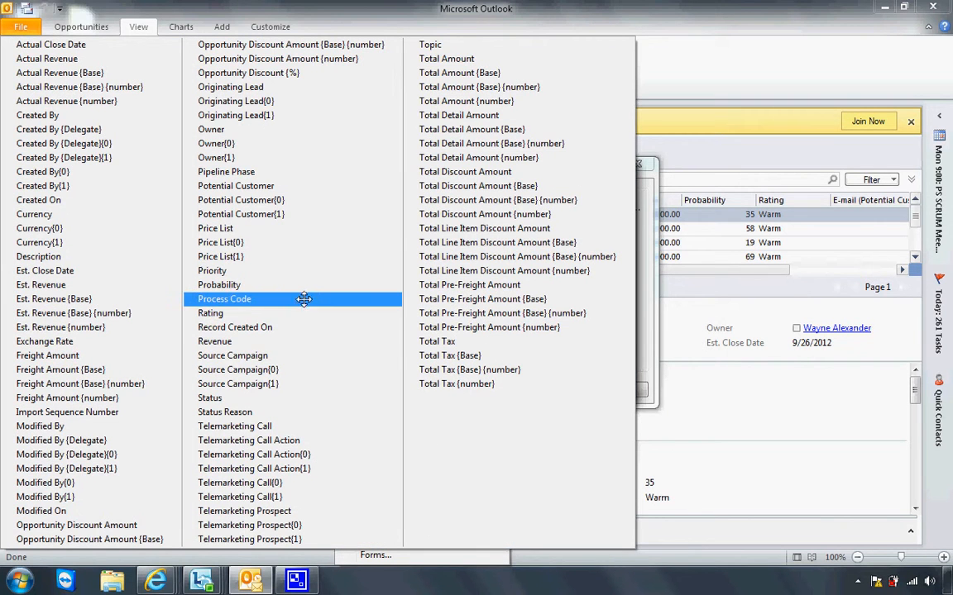
{"action": "left_click", "coordinate": [302, 287]}
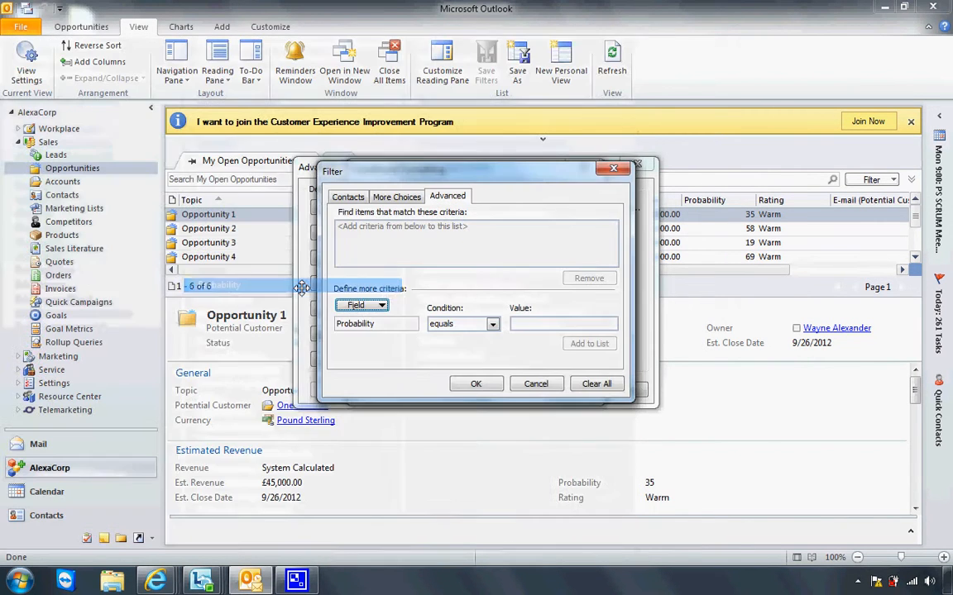
{"action": "left_click", "coordinate": [492, 323]}
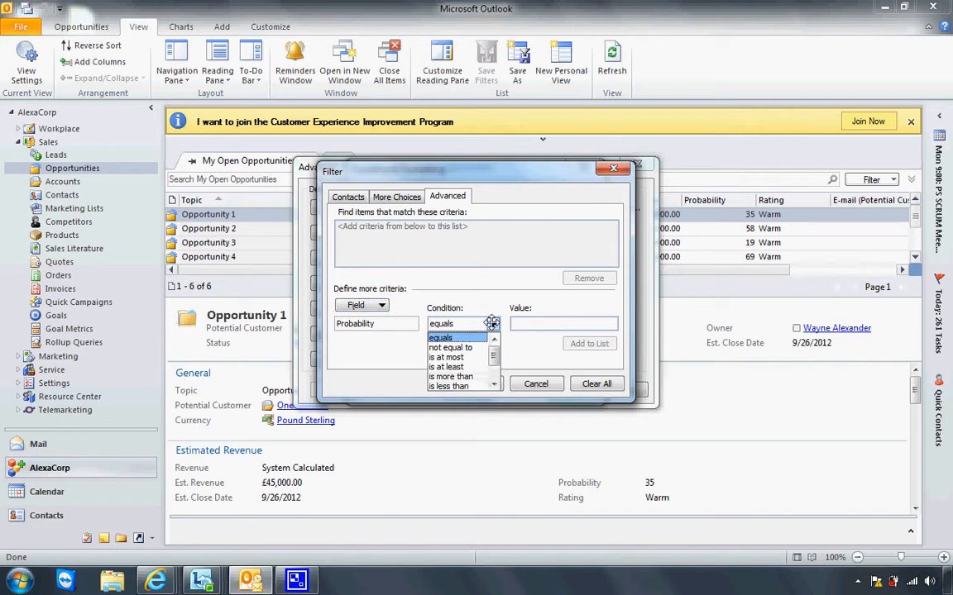
{"action": "left_click", "coordinate": [472, 386]}
{"action": "left_click", "coordinate": [535, 327]}
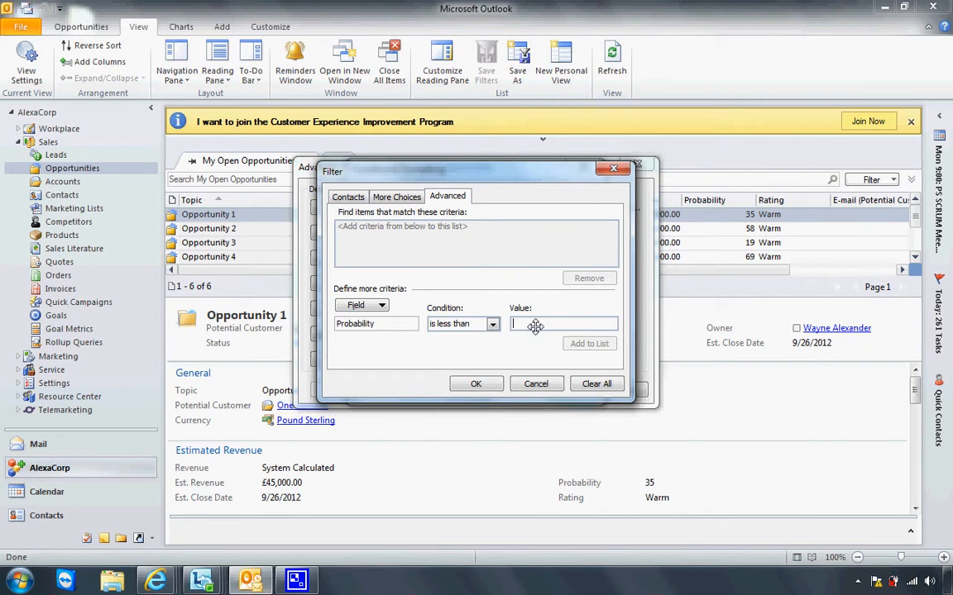
{"action": "type", "text": "40"}
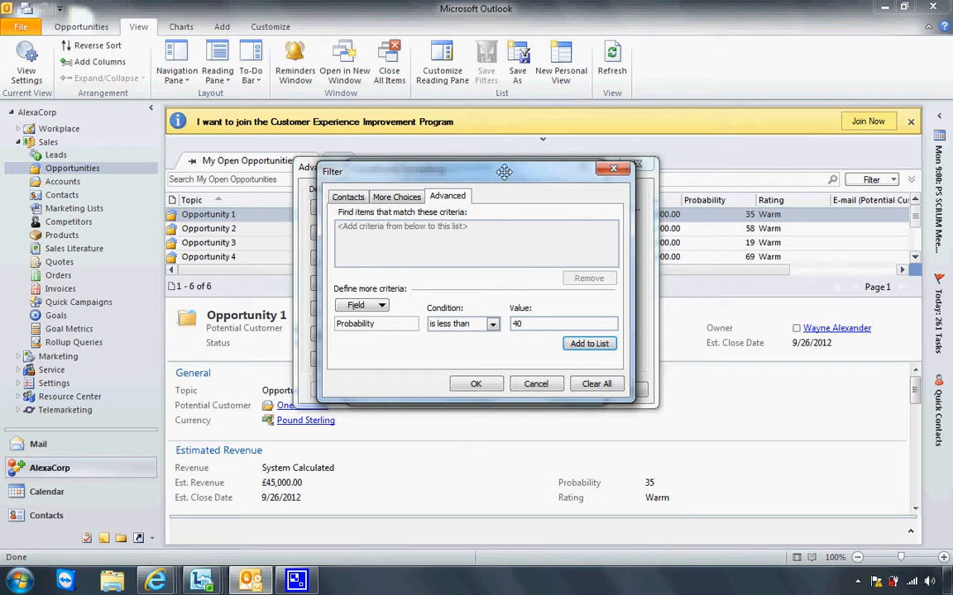
{"action": "left_click_drag", "start_coordinate": [502, 170], "coordinate": [554, 194]}
{"action": "left_click", "coordinate": [528, 406]}
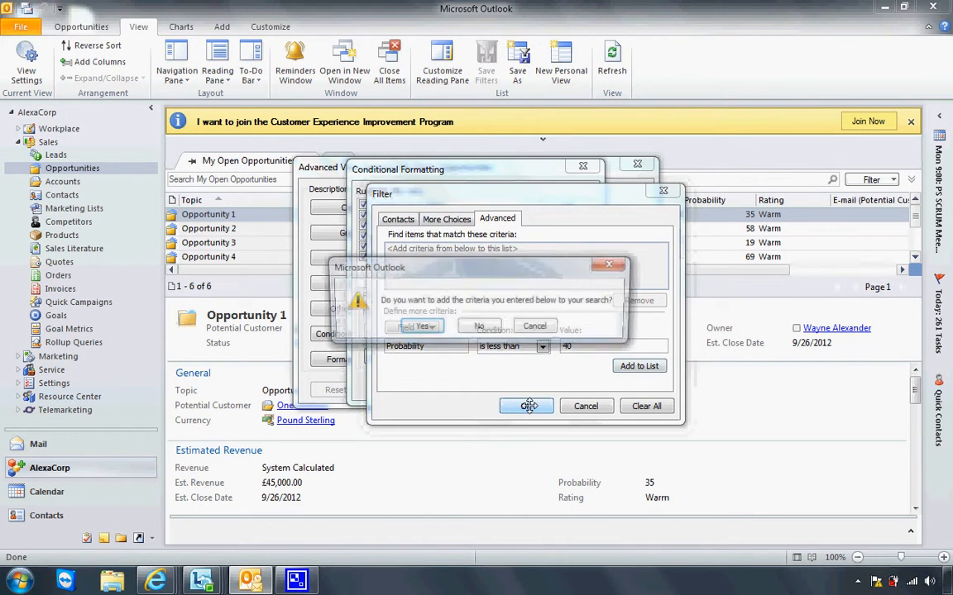
{"action": "left_click", "coordinate": [425, 328]}
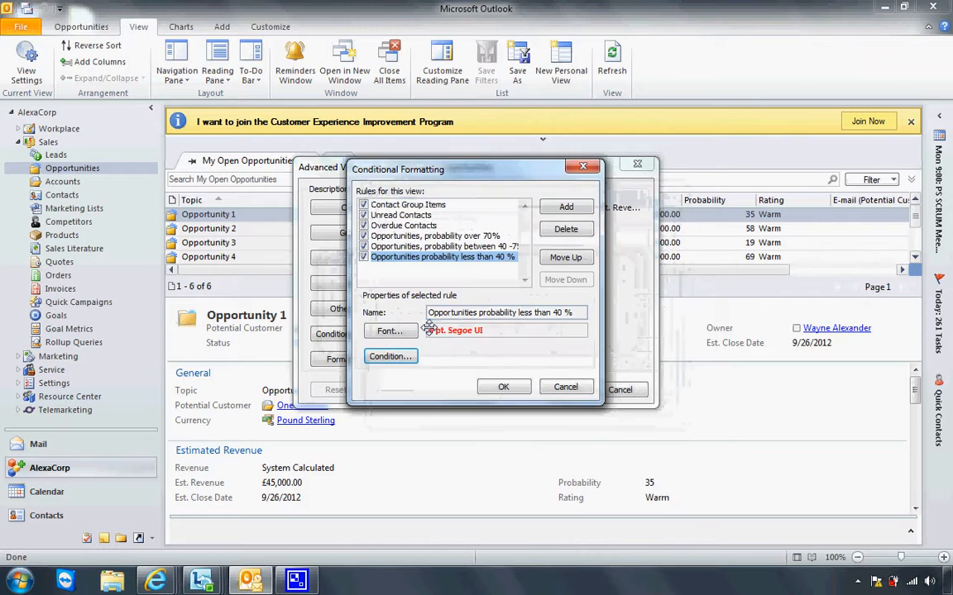
{"action": "left_click", "coordinate": [501, 387]}
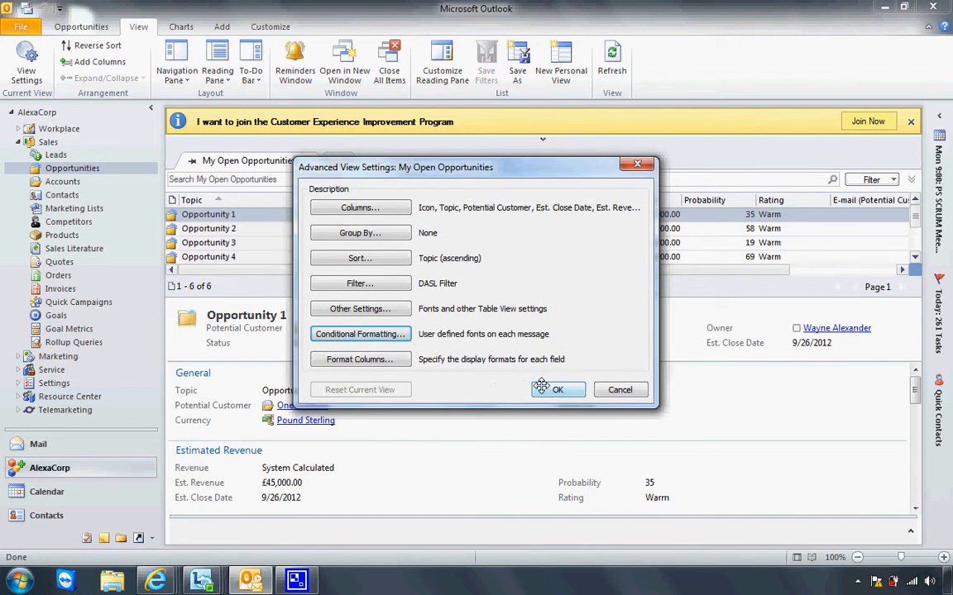
{"action": "left_click", "coordinate": [555, 389]}
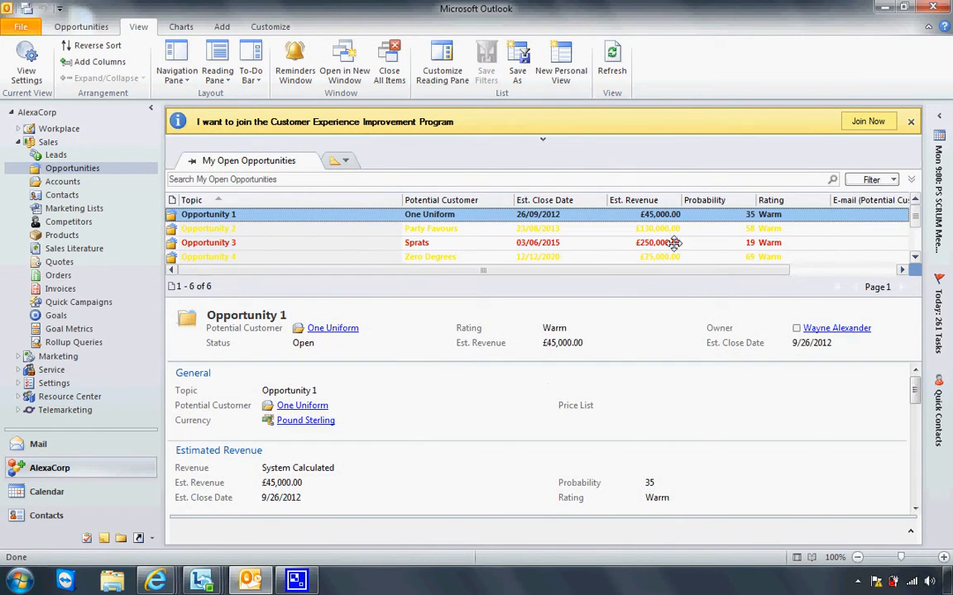
Review the color coding of the rows in the My Open Opportunities list down to its last record
{"action": "left_click", "coordinate": [830, 242]}
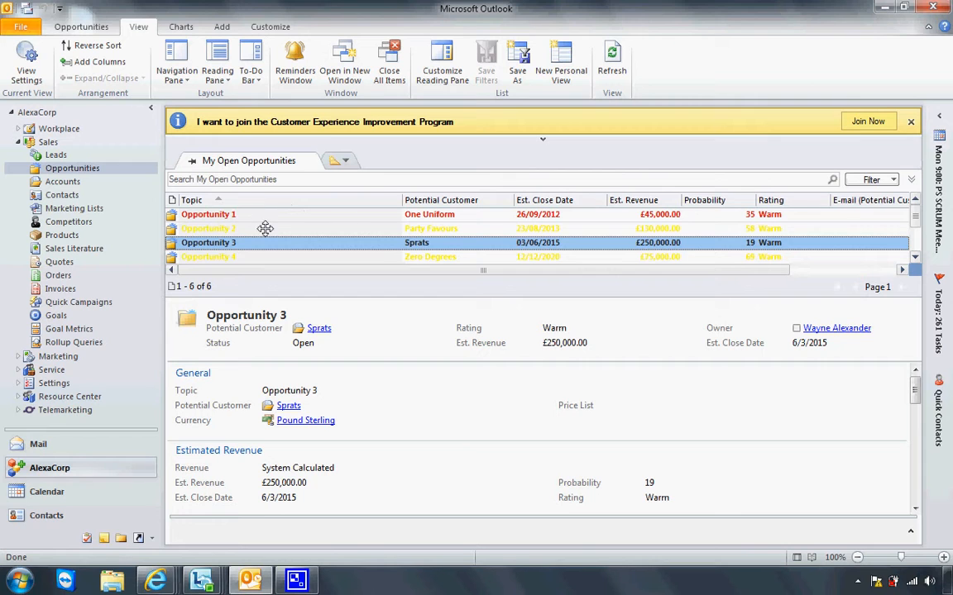
{"action": "left_click", "coordinate": [428, 234]}
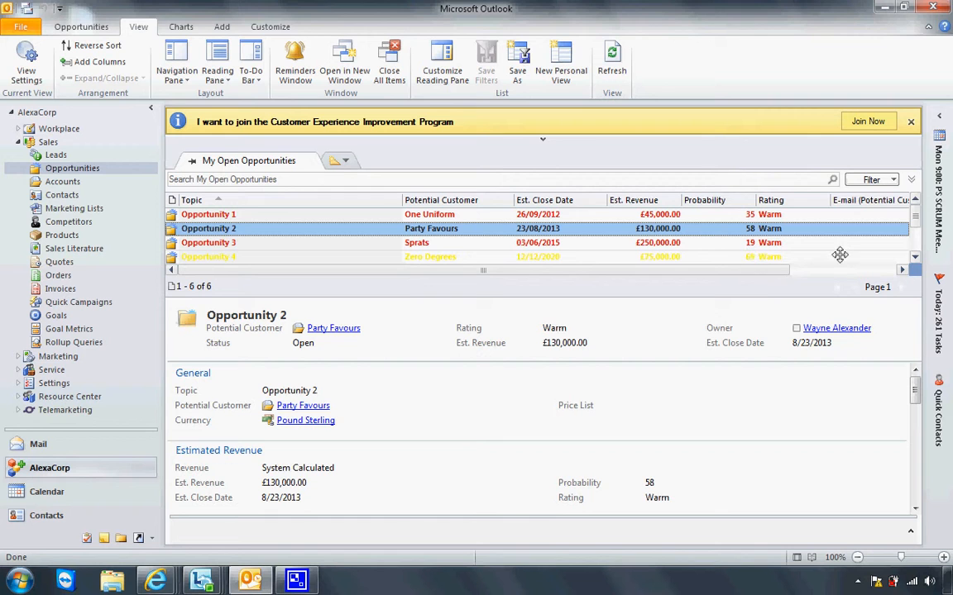
{"action": "left_click", "coordinate": [914, 256]}
{"action": "left_click", "coordinate": [915, 256]}
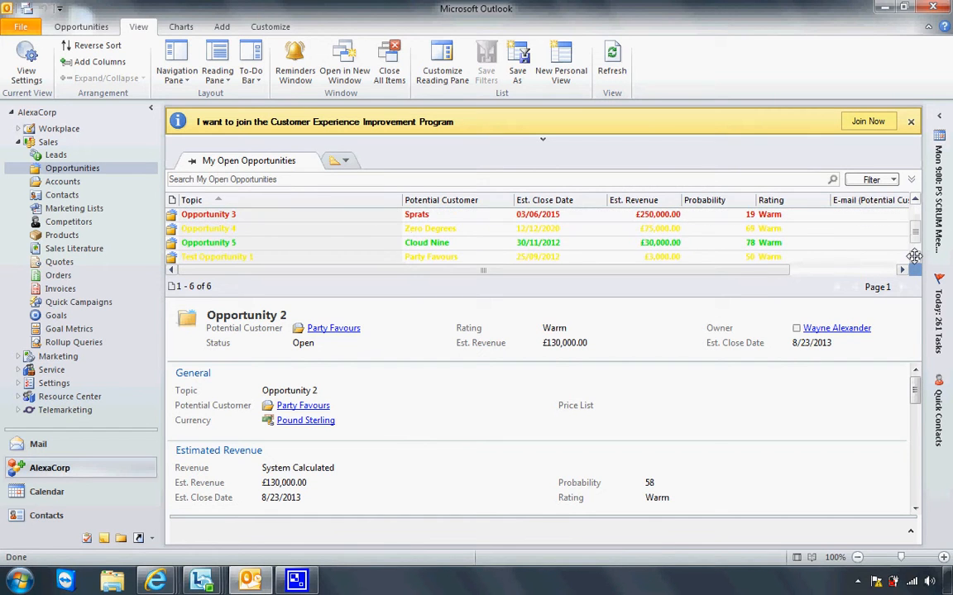
{"action": "left_click", "coordinate": [914, 256]}
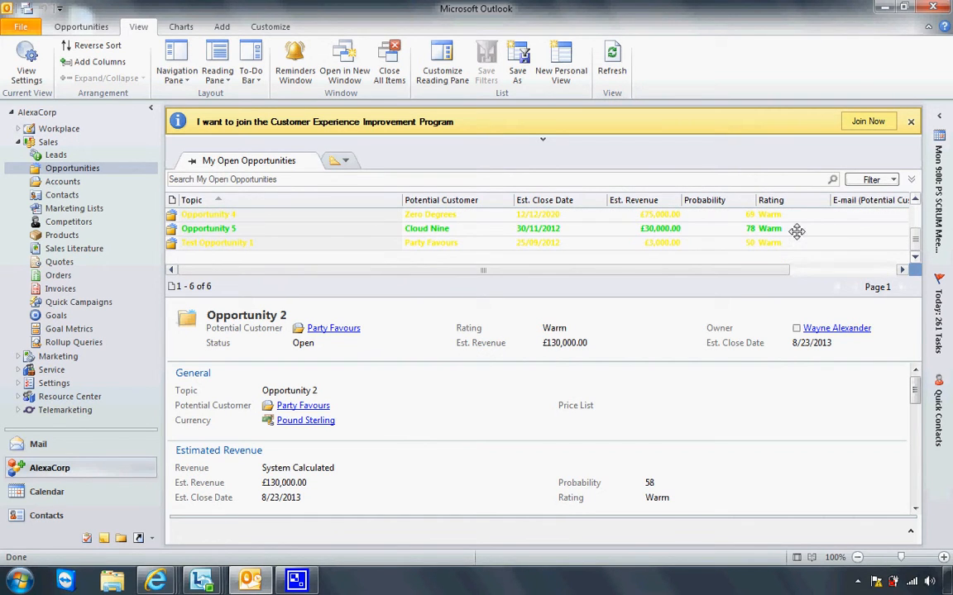